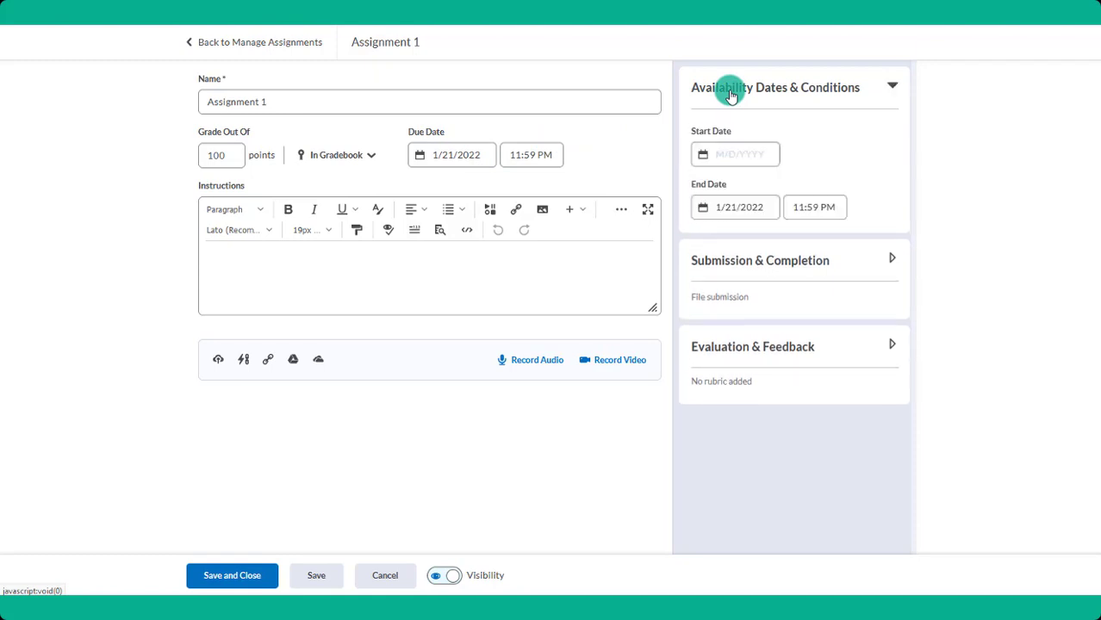
Step: Examine the start date, end date and due date fields of Assignment 1
click(708, 156)
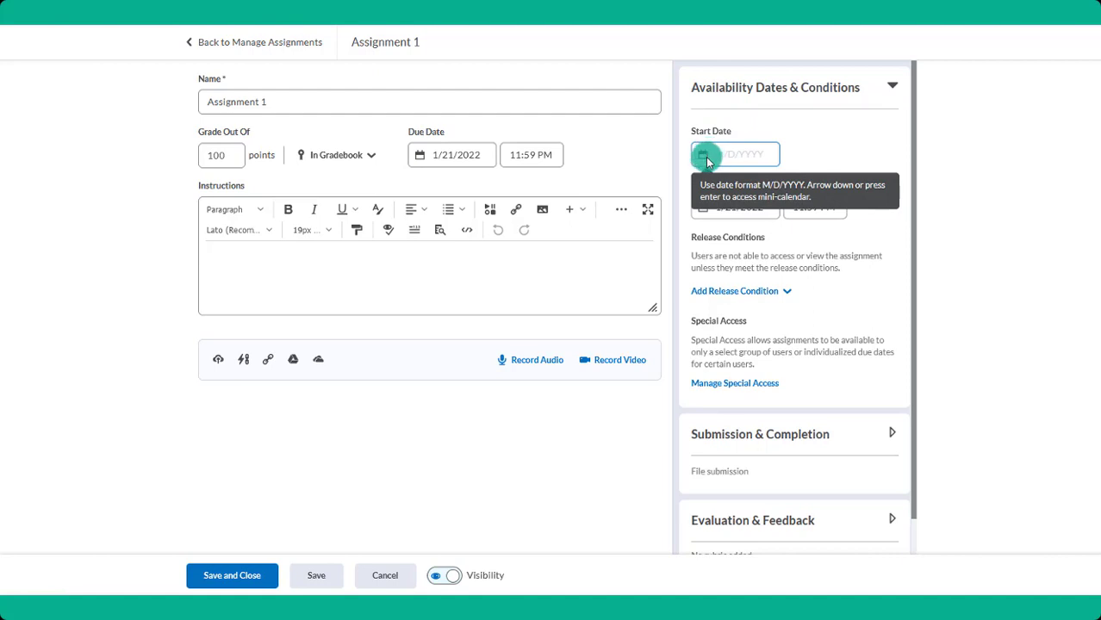
click(824, 146)
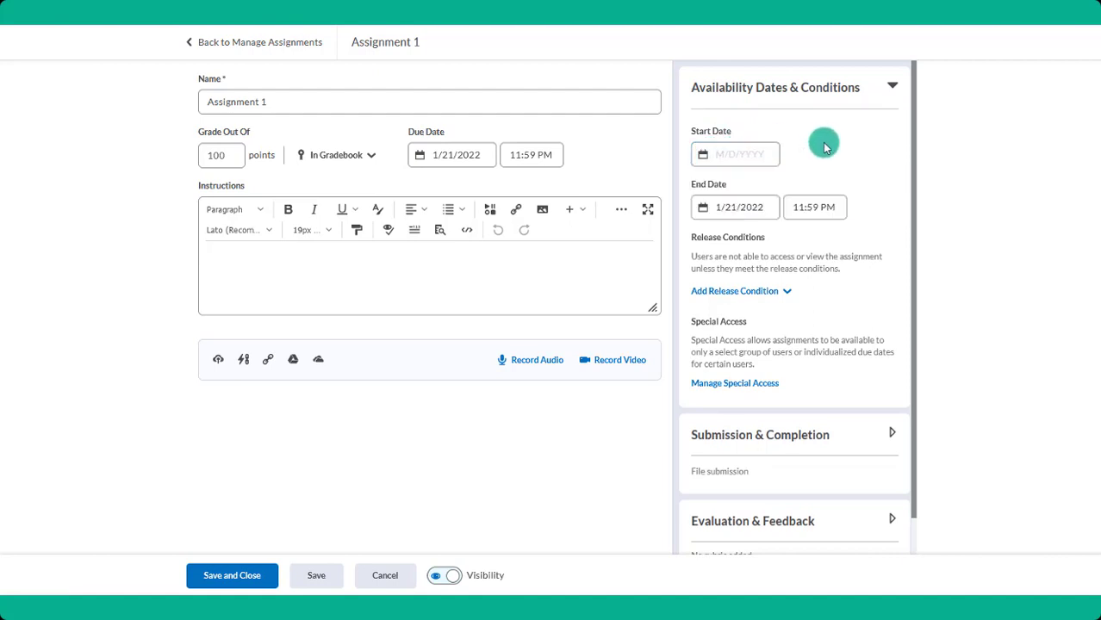
click(726, 210)
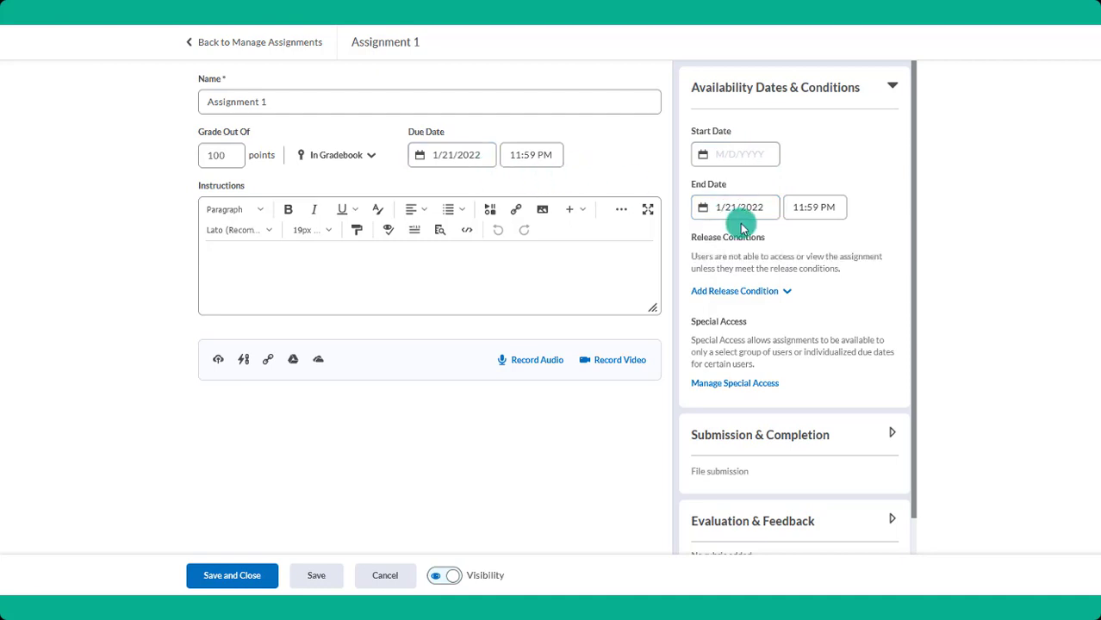
click(445, 153)
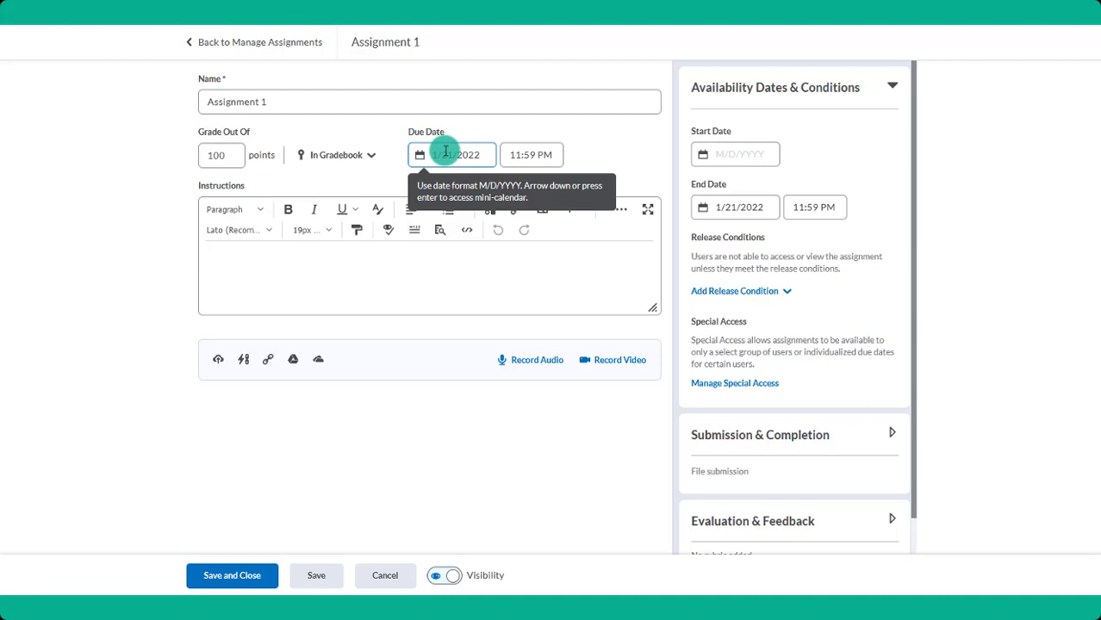
click(702, 215)
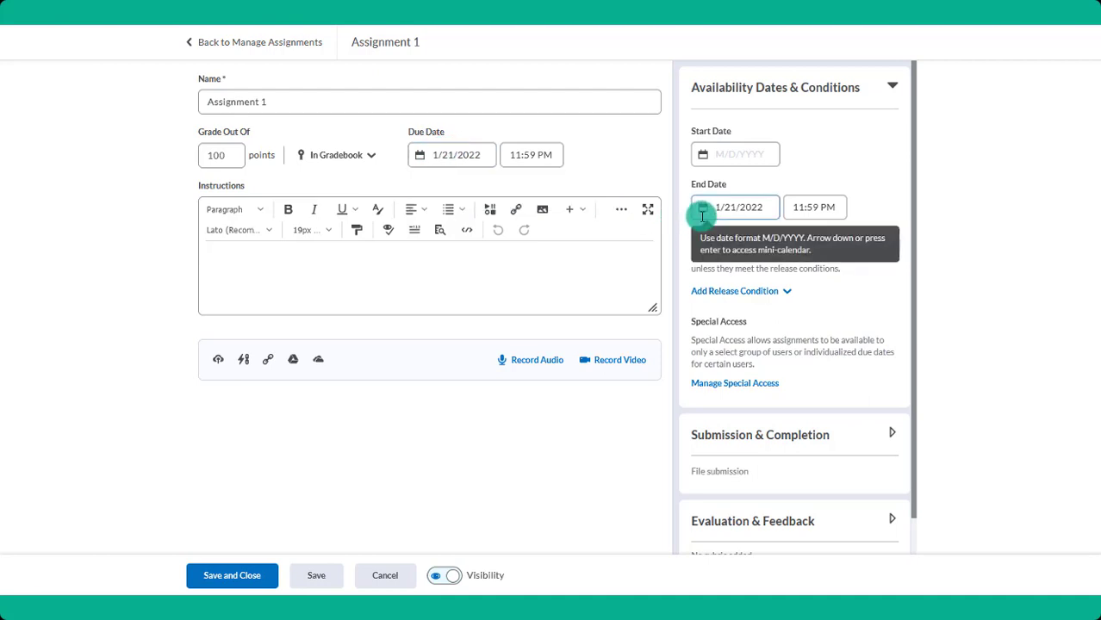
click(707, 155)
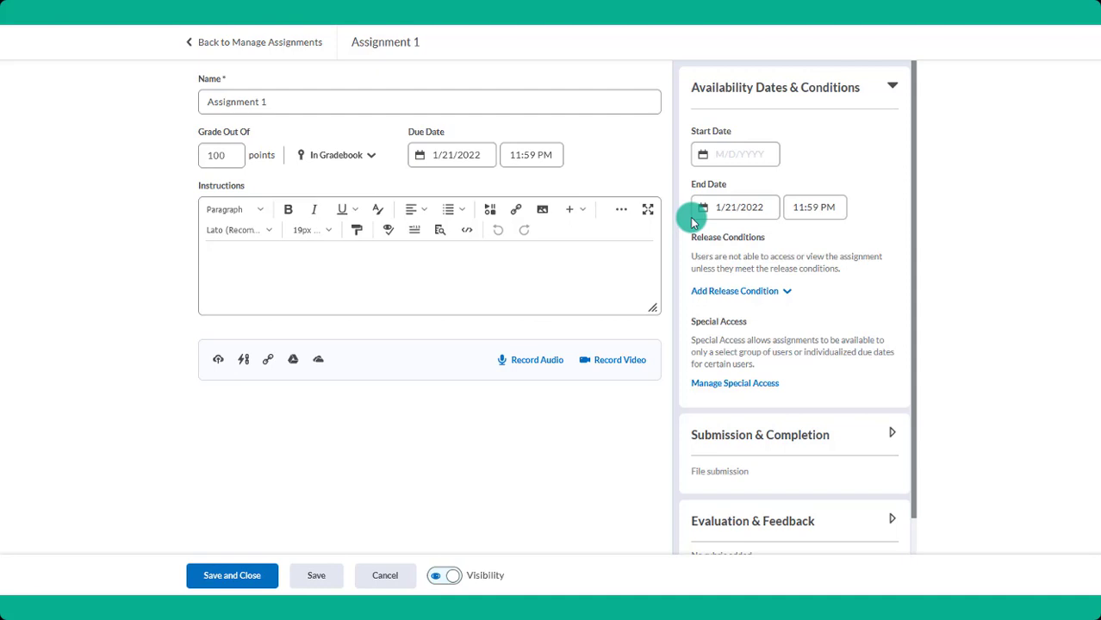
Step: Open the assignment's special access settings and allow users with special access to submit outside the normal availability dates
click(734, 384)
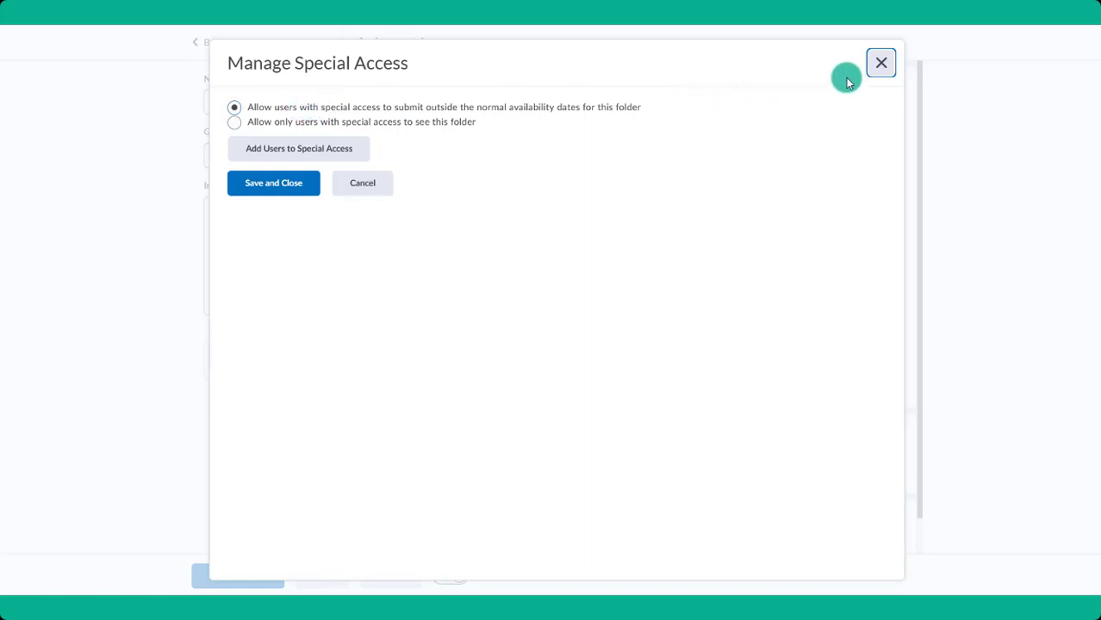
click(882, 62)
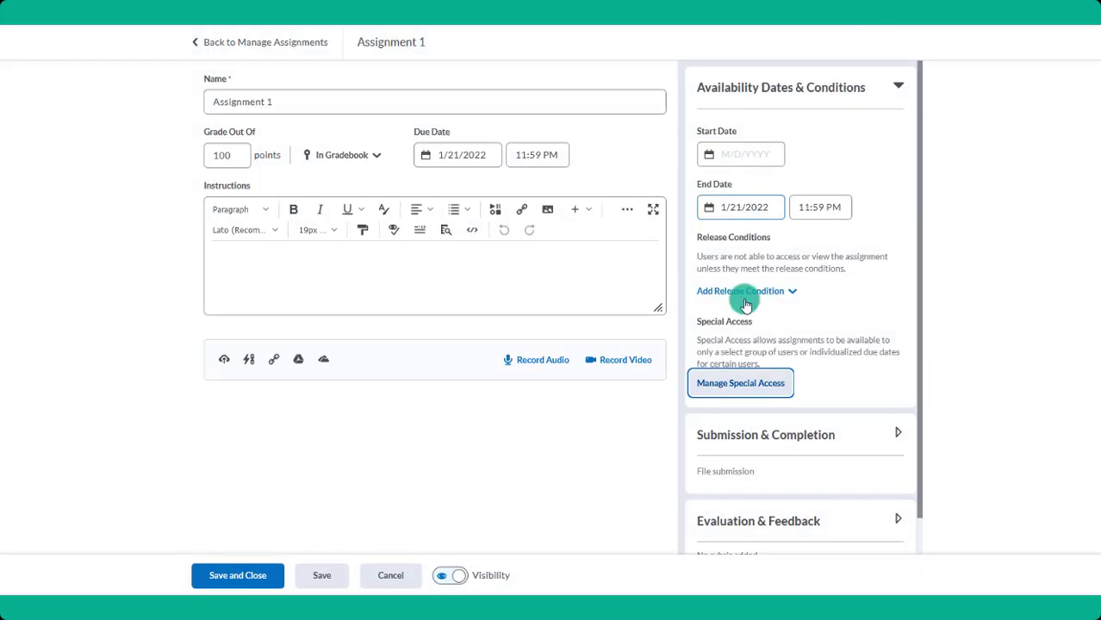
click(733, 387)
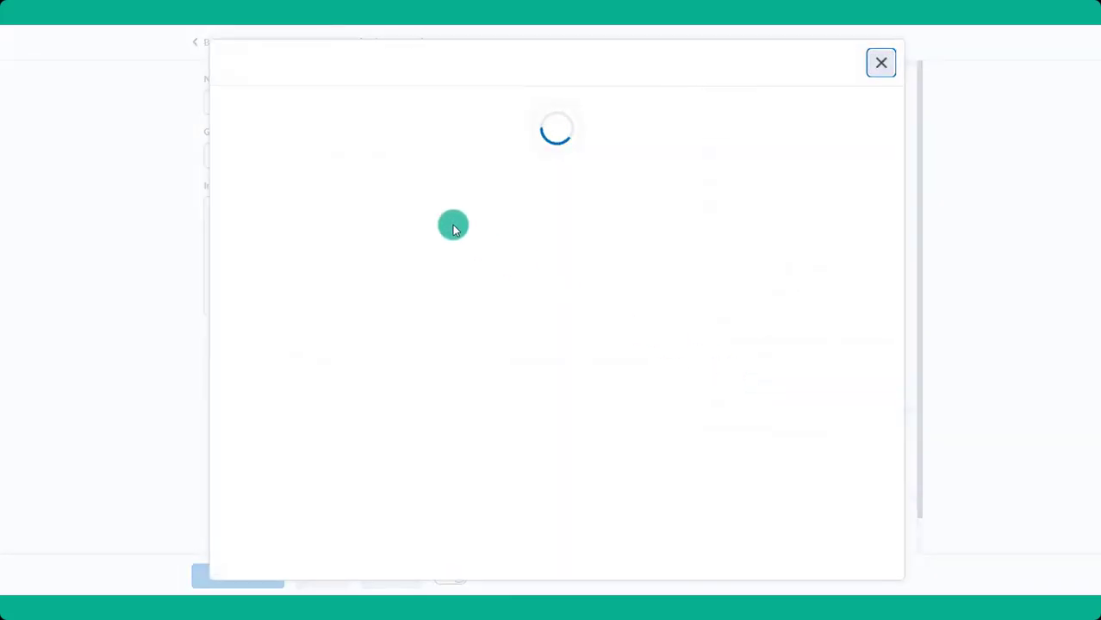
click(263, 122)
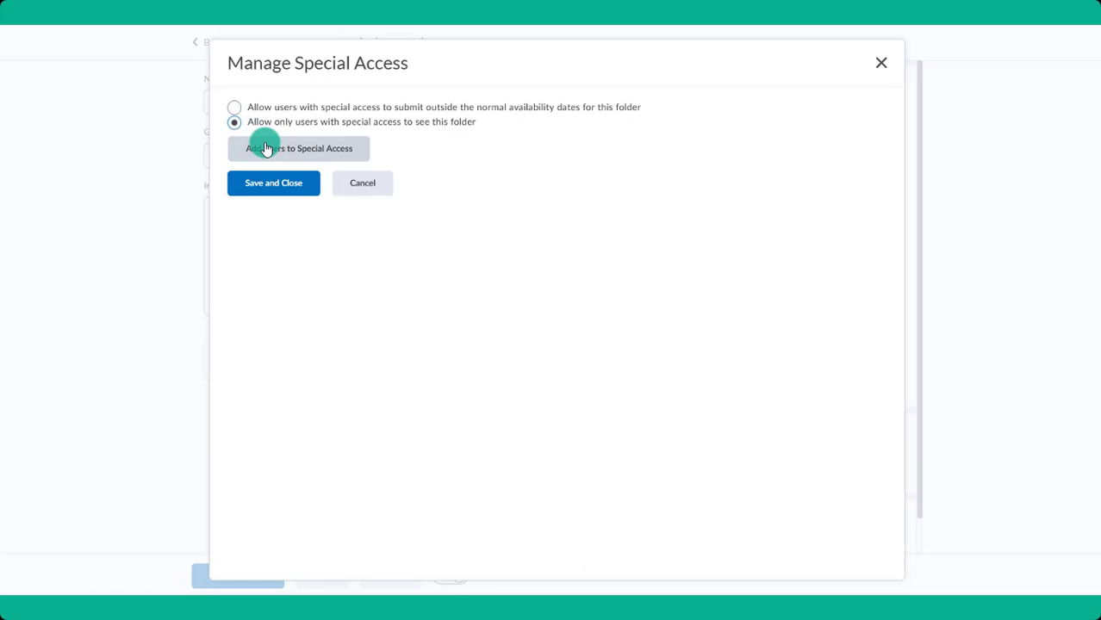
click(277, 108)
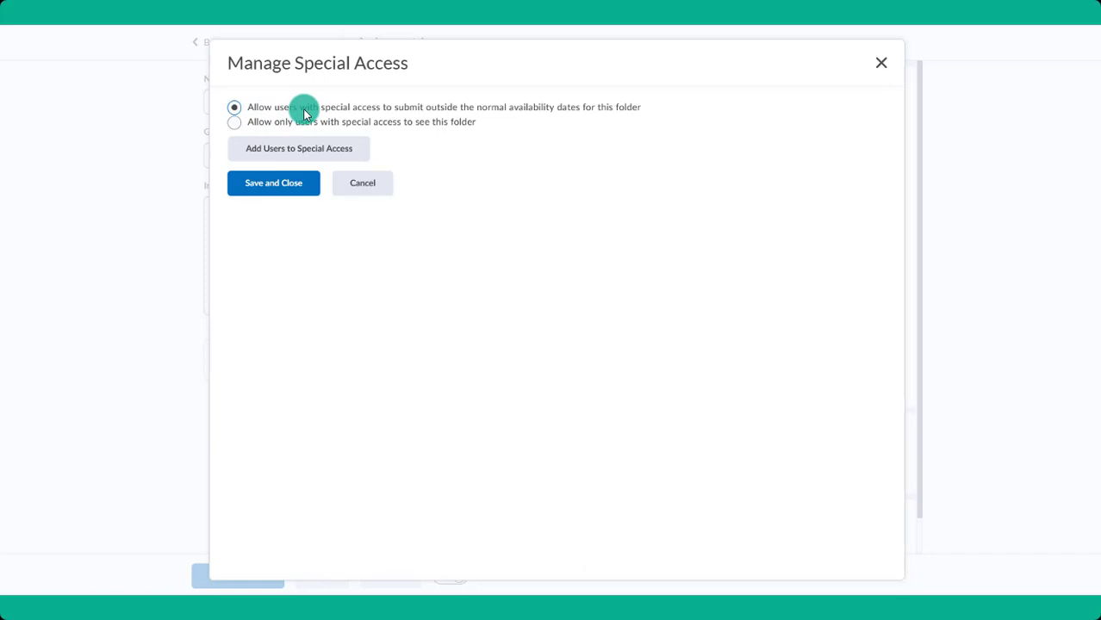
Step: Add the first listed student to the assignment's special access with an end date of 1/28/2022
click(297, 156)
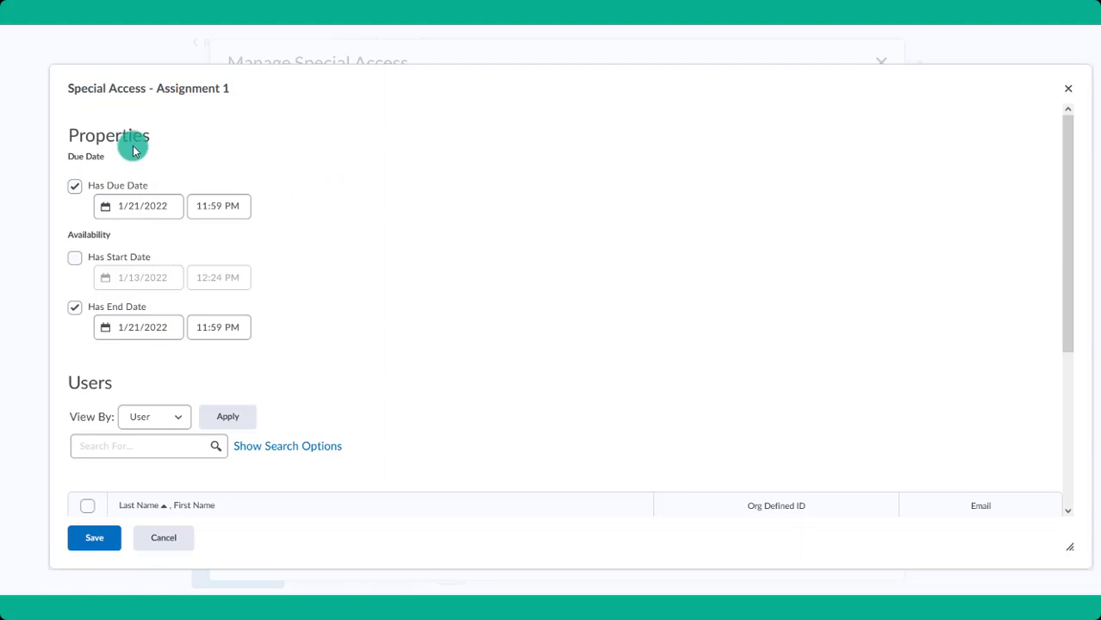
click(144, 327)
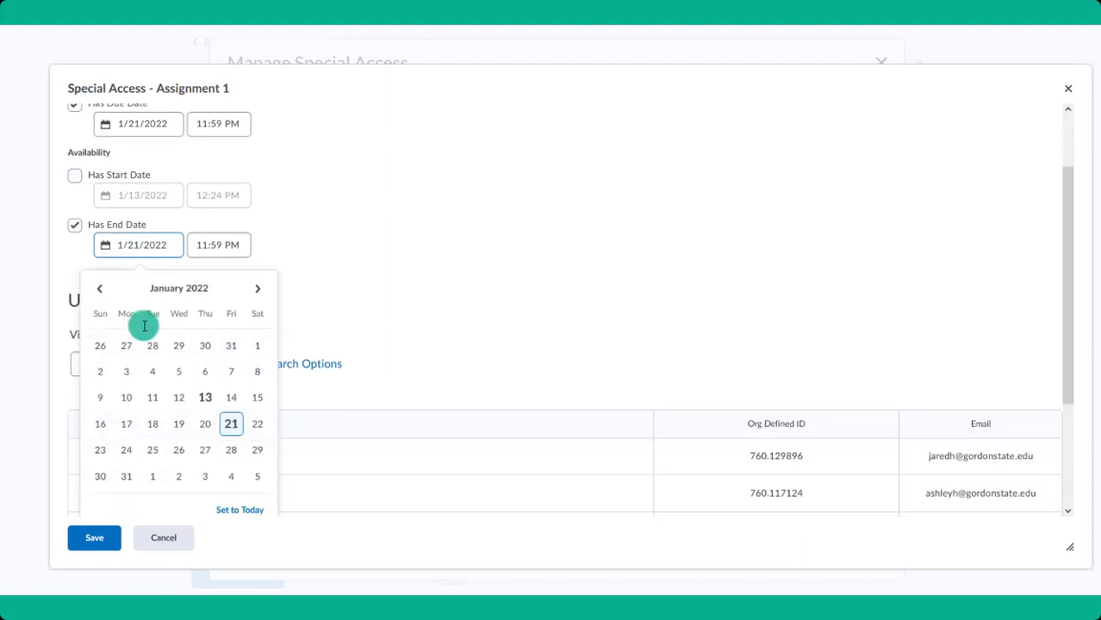
click(232, 448)
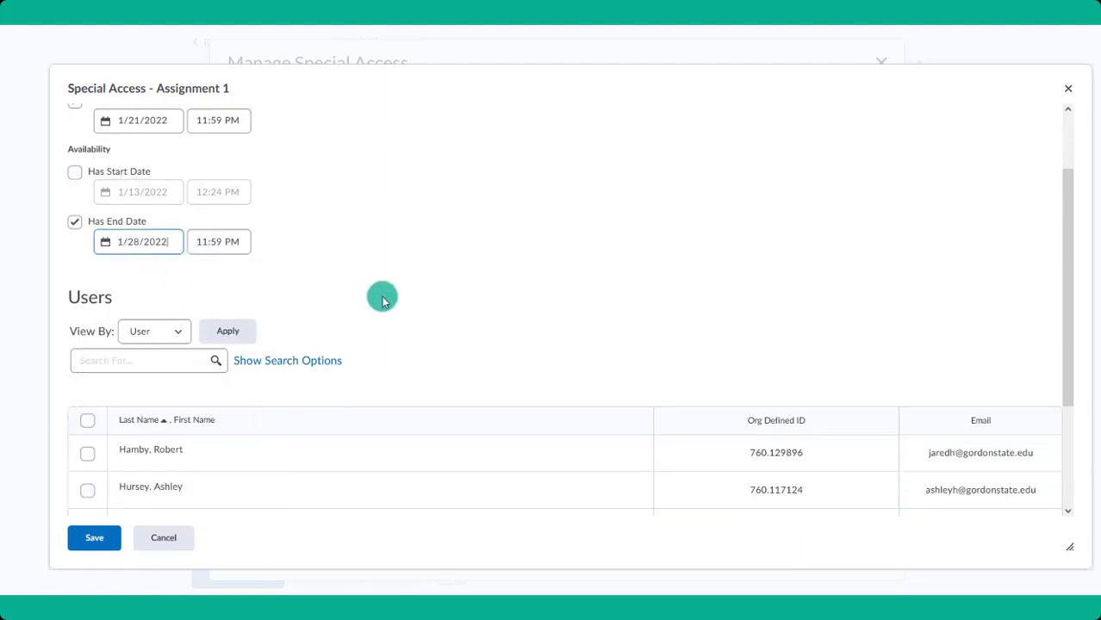
scroll(383, 299, down, 3)
click(88, 321)
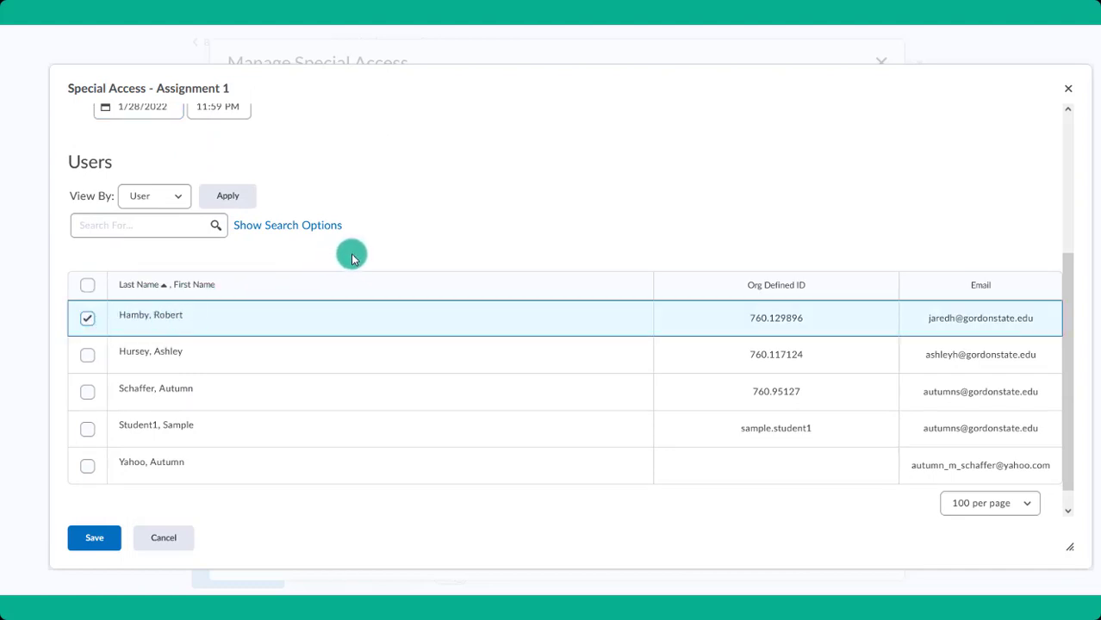
Step: Remove the due date from the student's special access and save the special access settings
scroll(351, 259, up, 4)
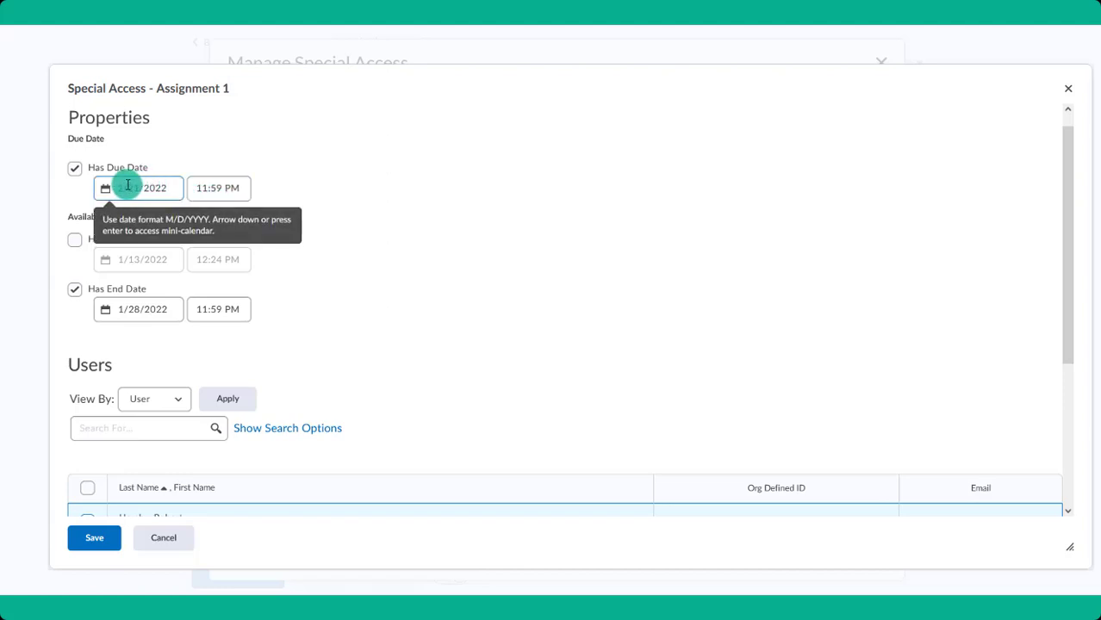
click(74, 168)
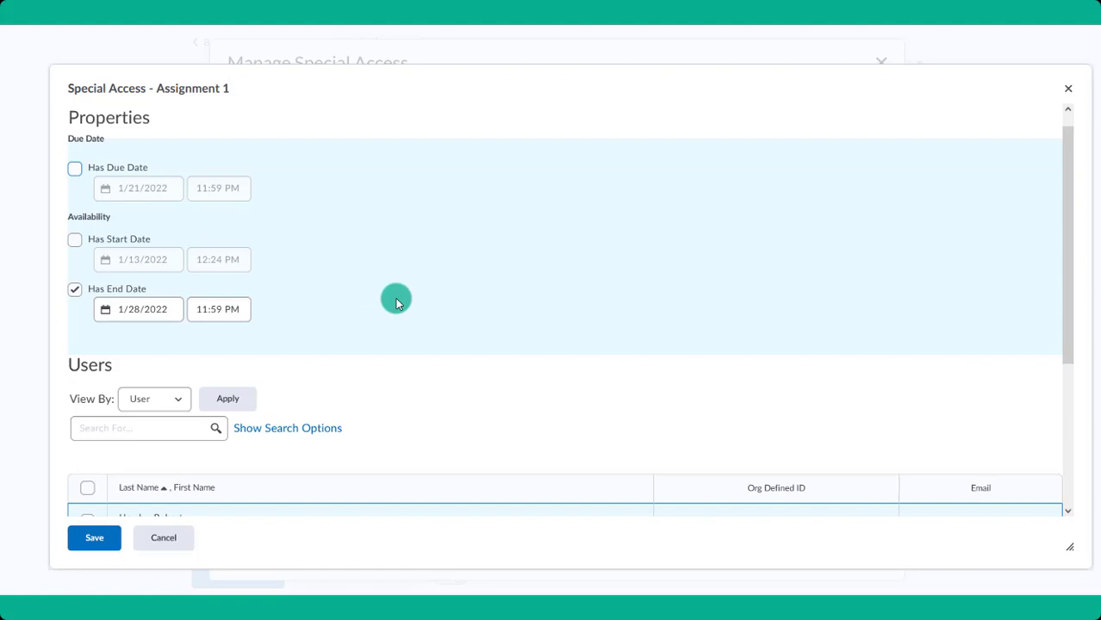
scroll(395, 297, down, 3)
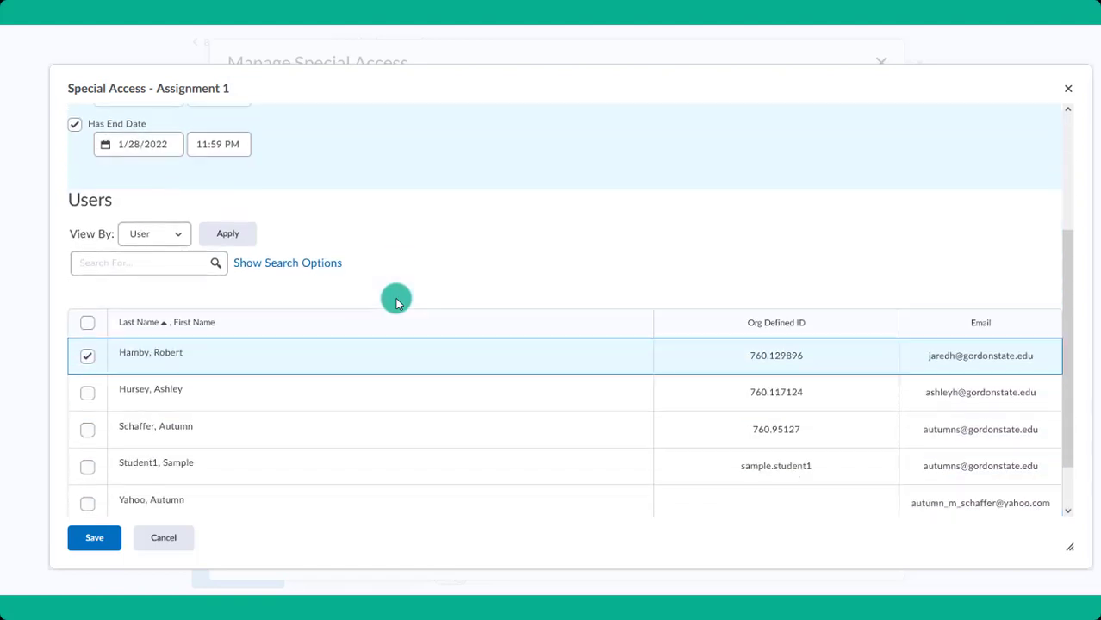
click(96, 540)
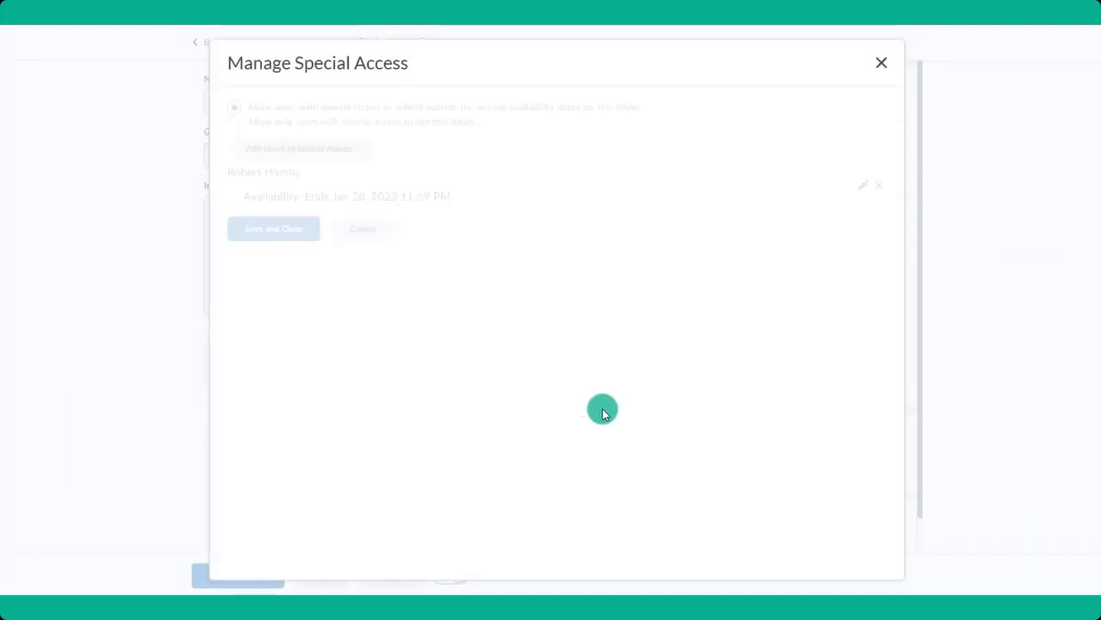
click(298, 230)
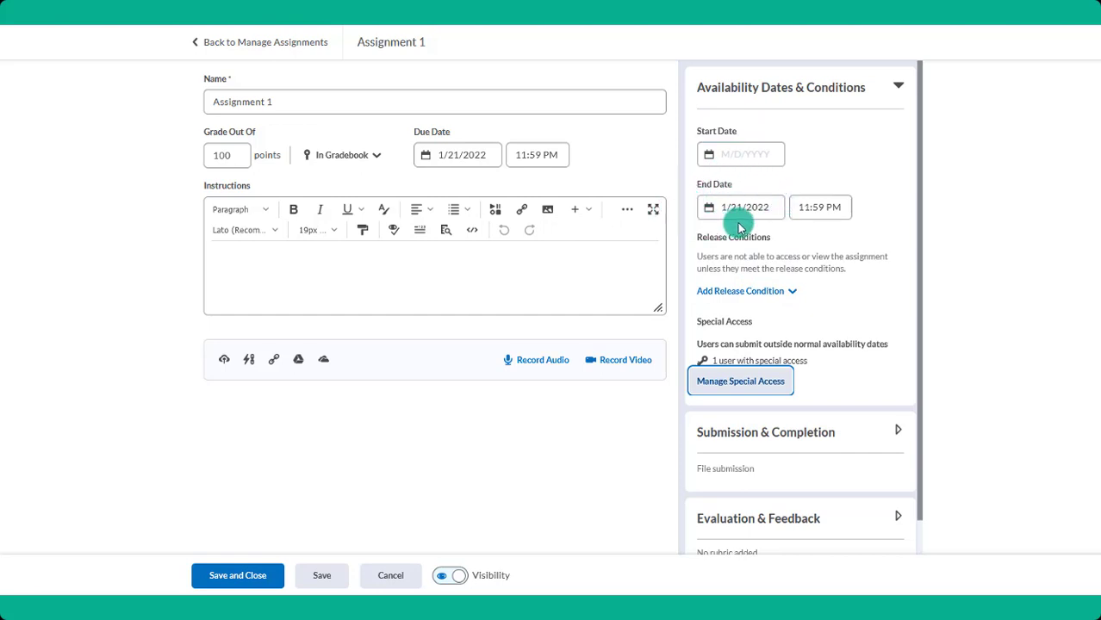
Step: Reopen and close the assignment's special access settings for review, and return to the assignments list
click(725, 379)
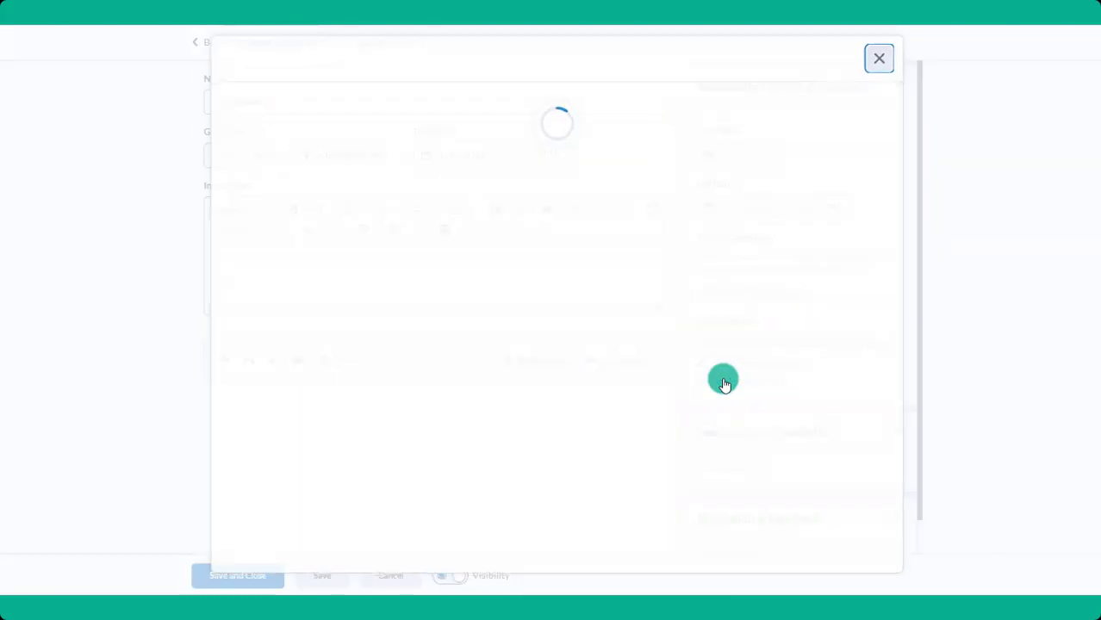
click(881, 65)
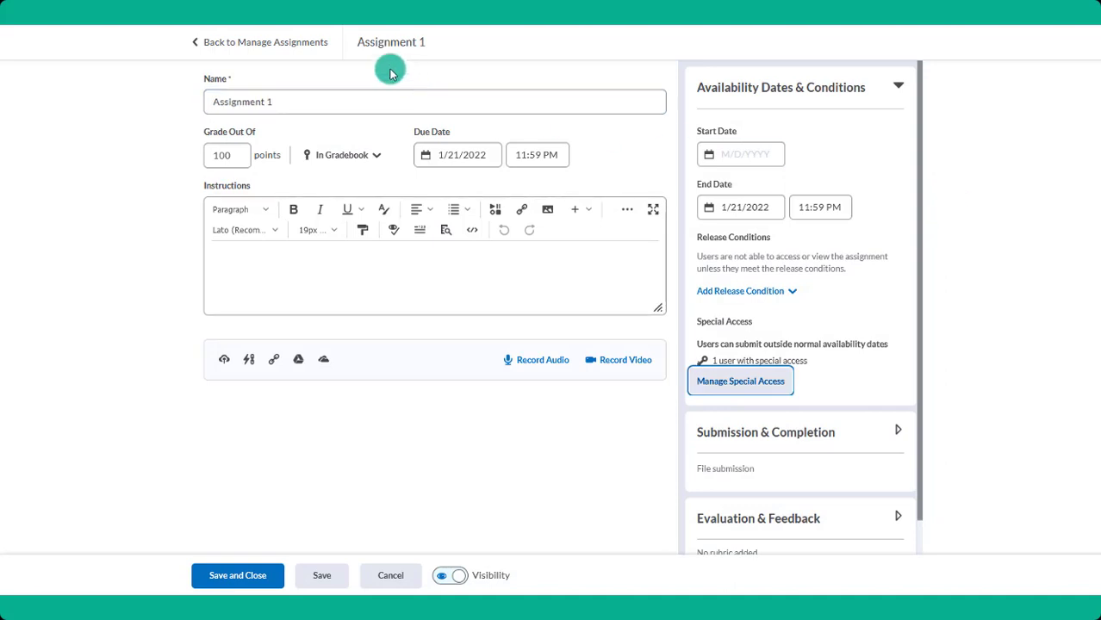
click(303, 48)
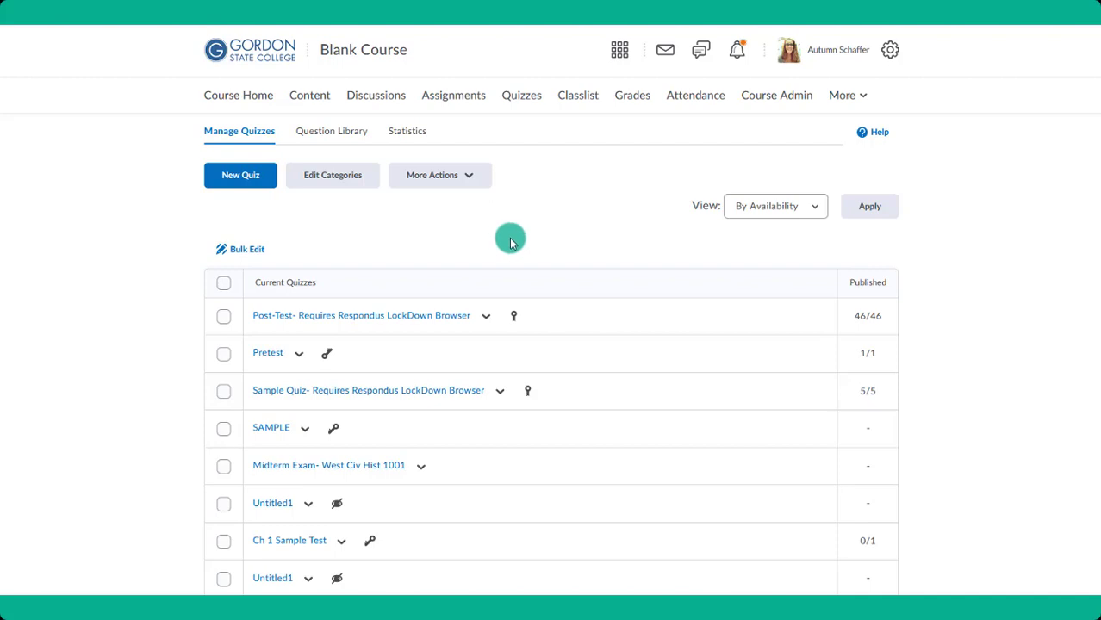
Step: Find the 1.3 Post-Module Quiz in the quiz list and open it for editing
scroll(482, 359, down, 10)
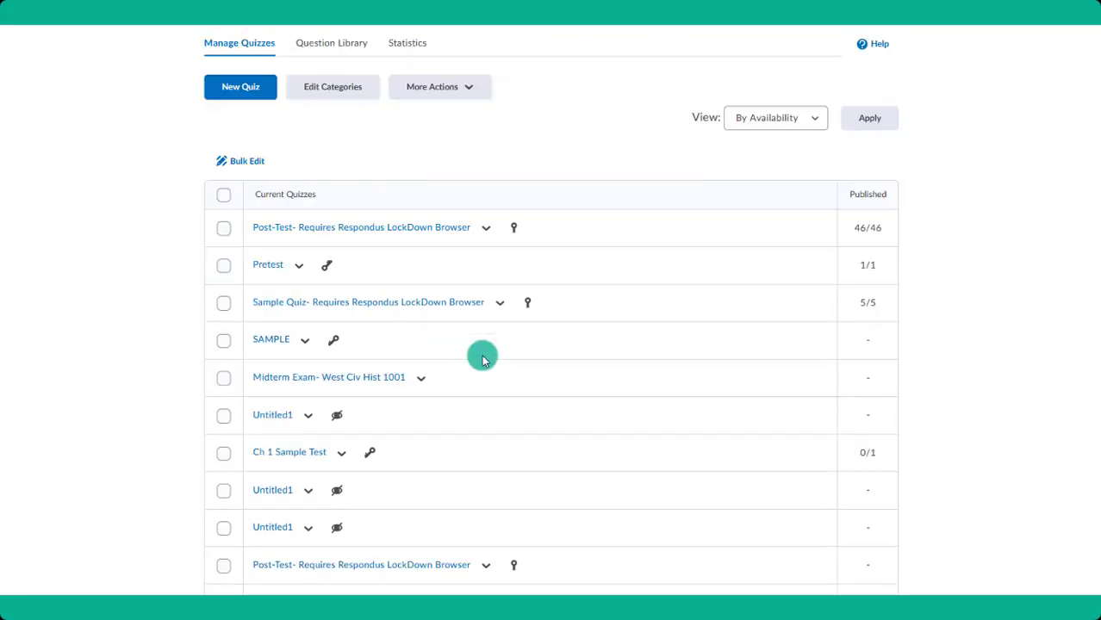
scroll(483, 361, down, 6)
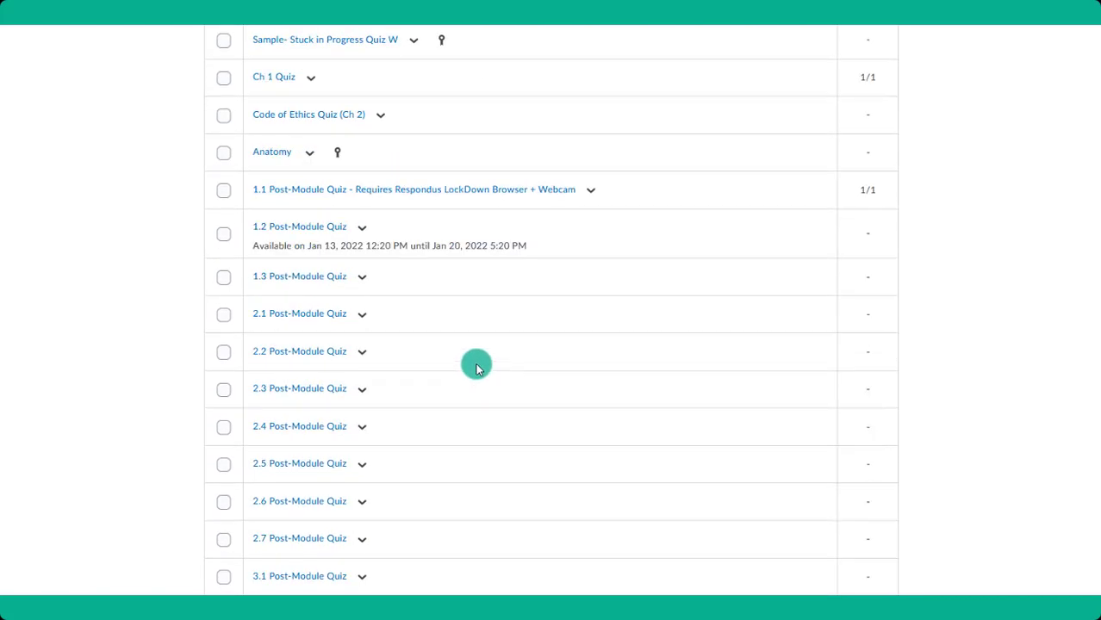
click(362, 277)
click(361, 313)
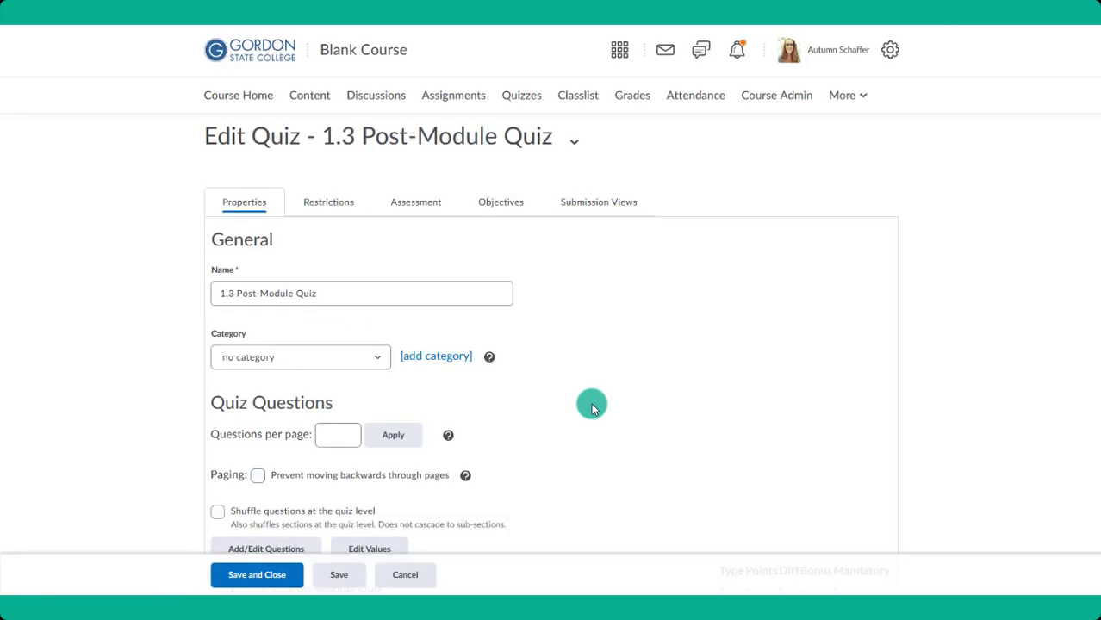
Step: Give the quiz an end date of 1/21/2022 in its restrictions and display it in the calendar
click(319, 201)
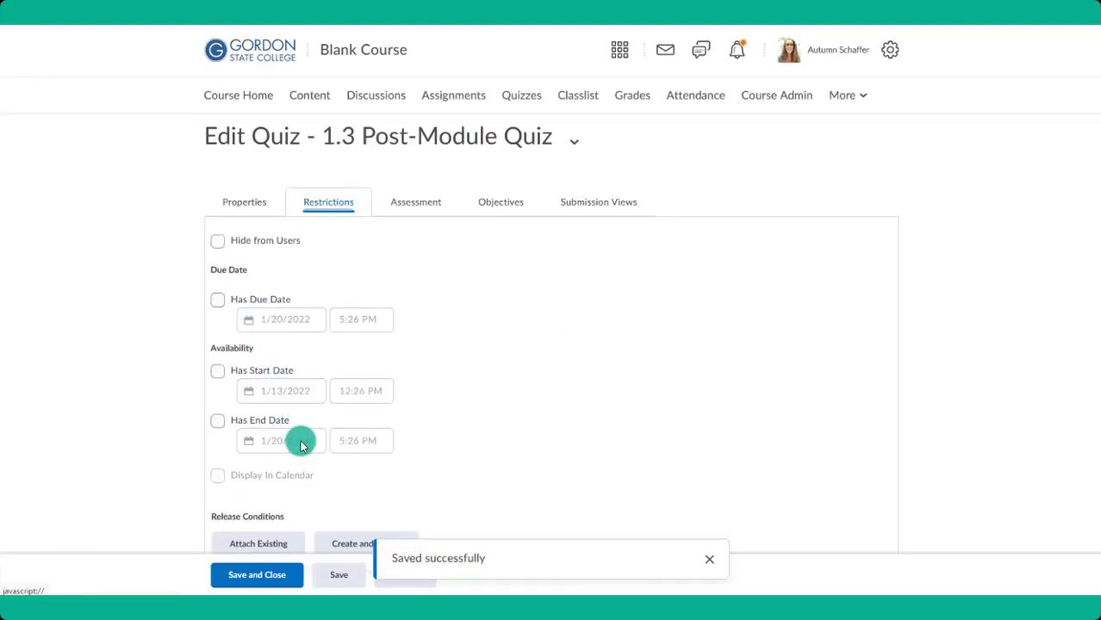
click(260, 420)
click(278, 437)
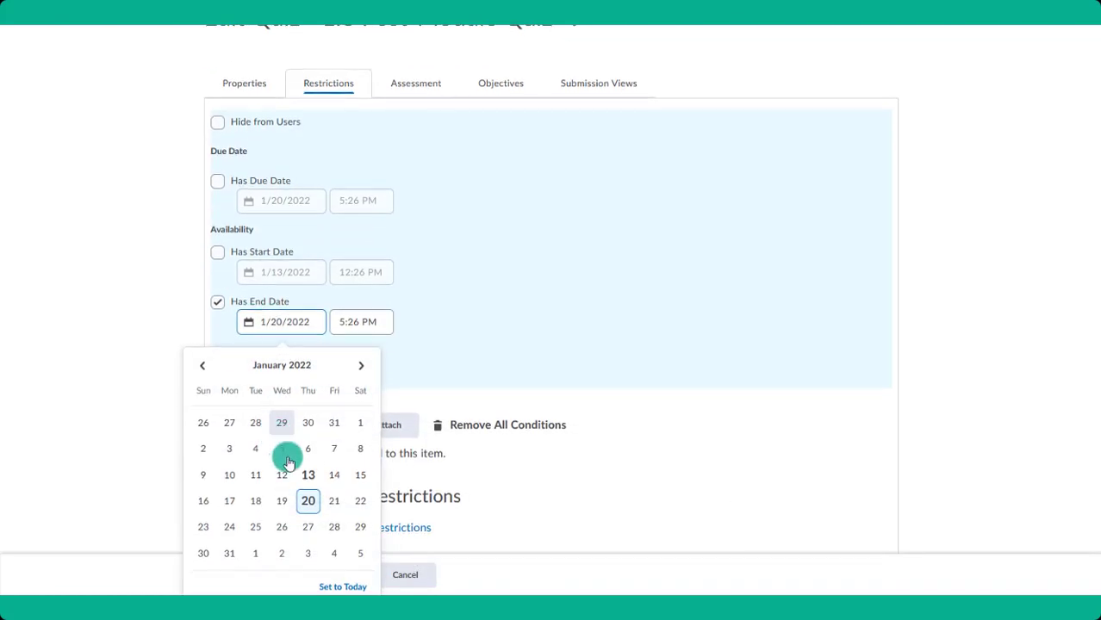
click(334, 498)
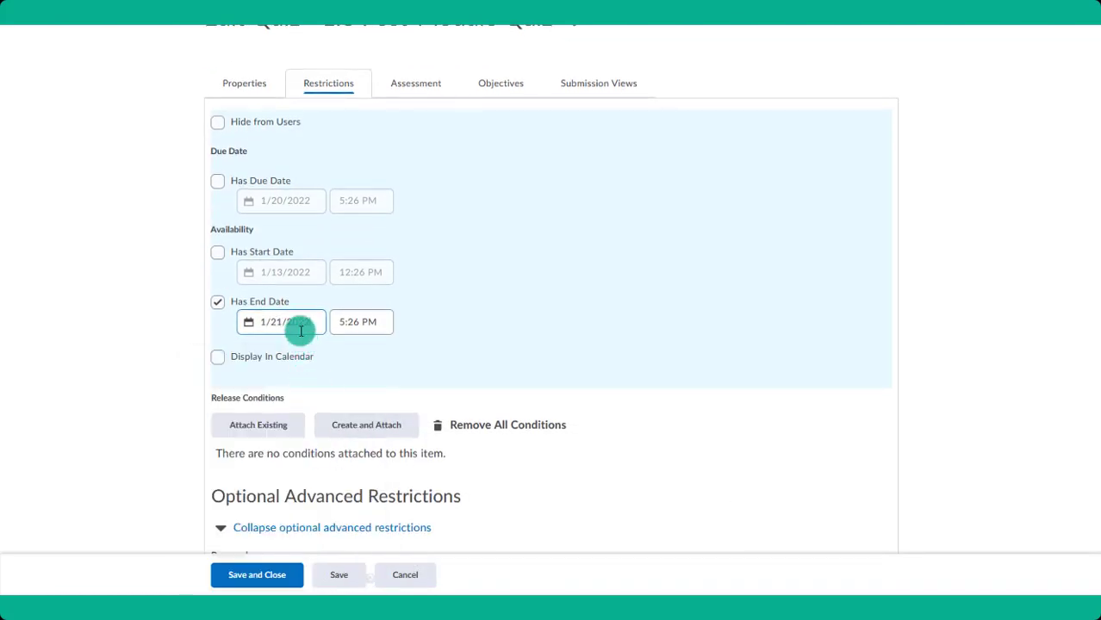
click(284, 357)
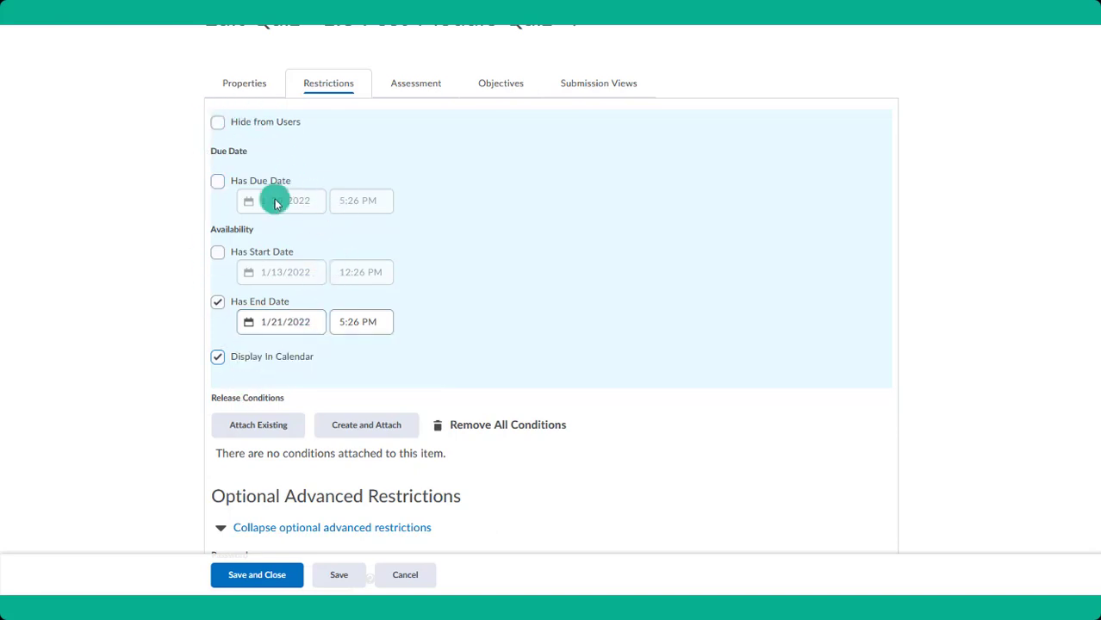
Step: Switch the quiz timing to an enforced time limit of 30 minutes
scroll(453, 289, down, 5)
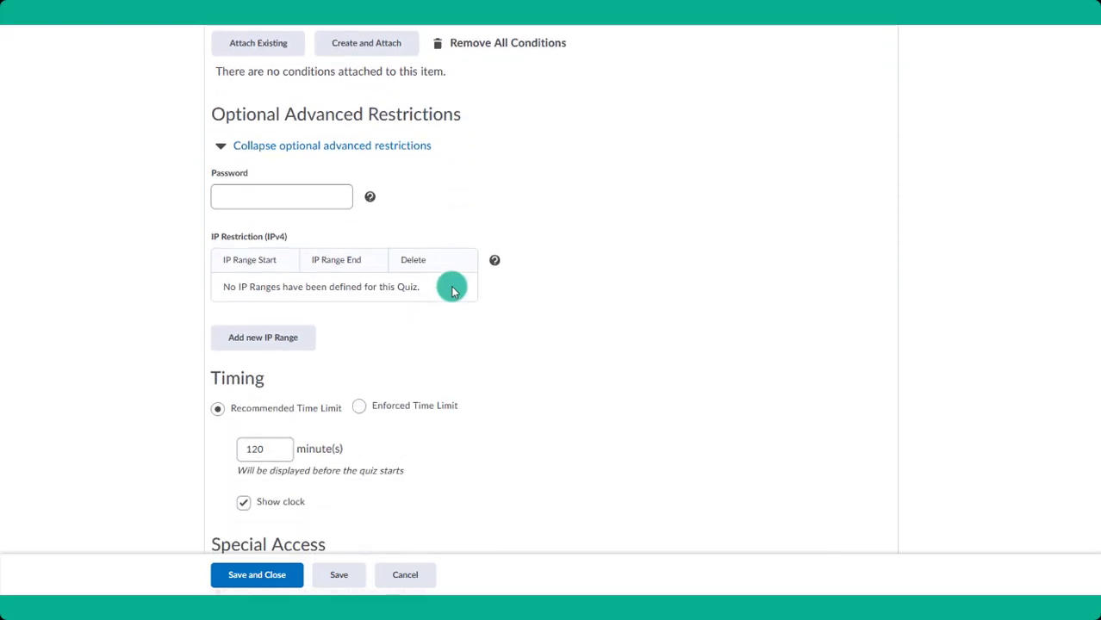
scroll(452, 288, down, 1)
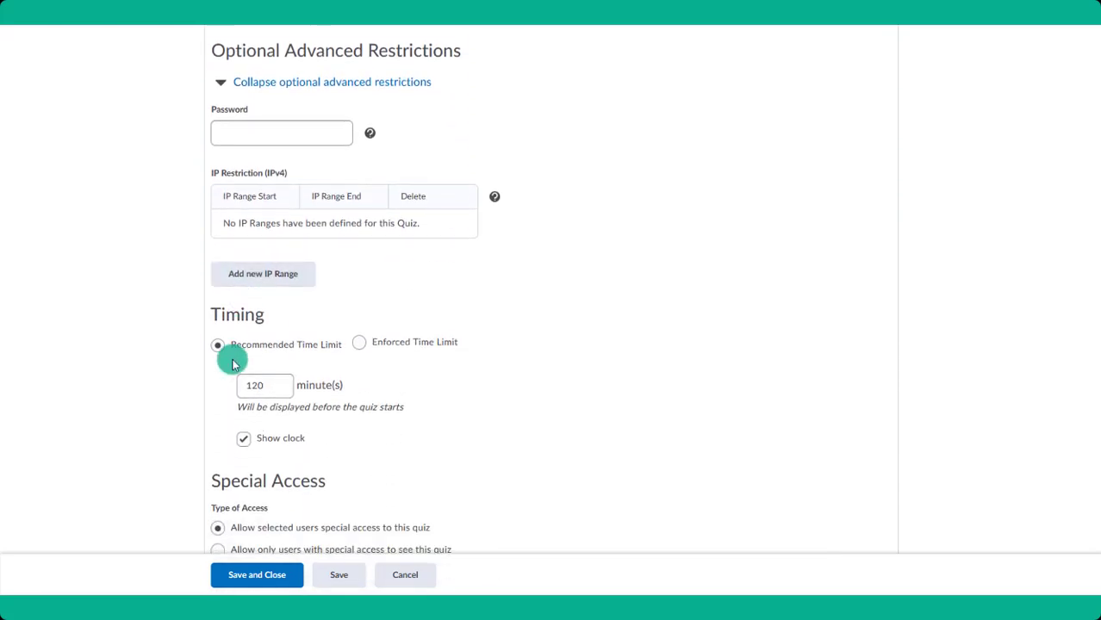
click(358, 343)
drag(271, 399, 220, 401)
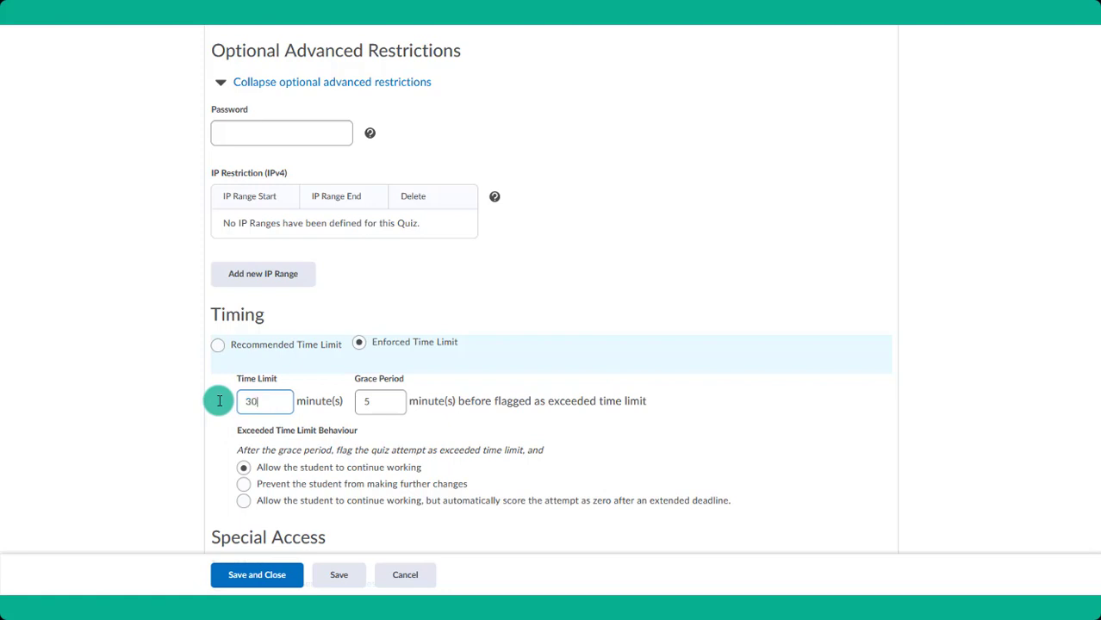
click(296, 483)
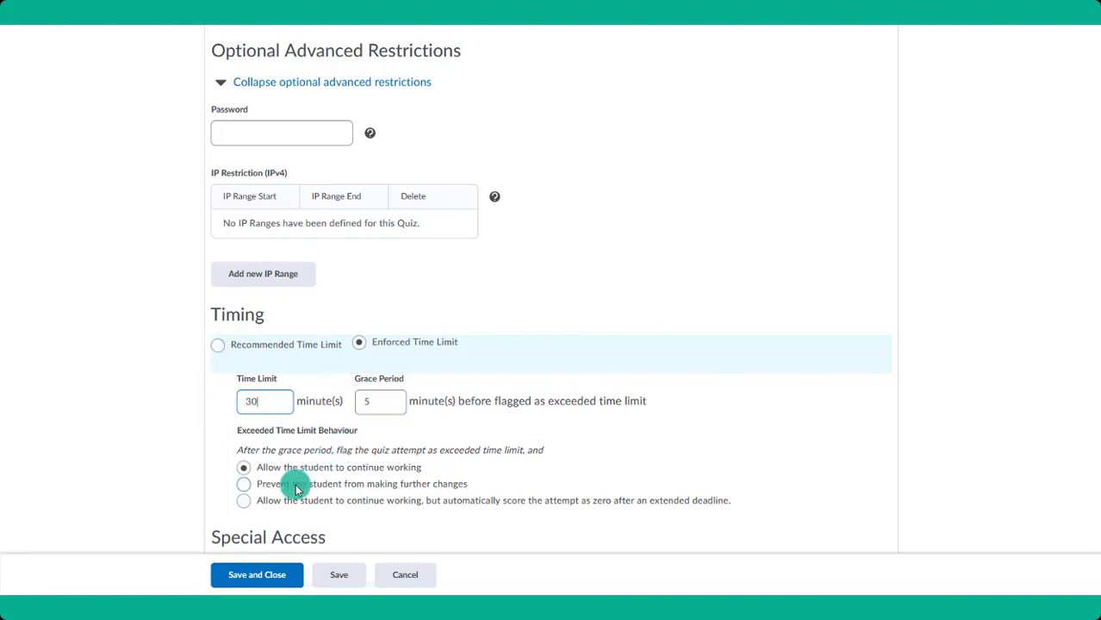
scroll(491, 371, up, 4)
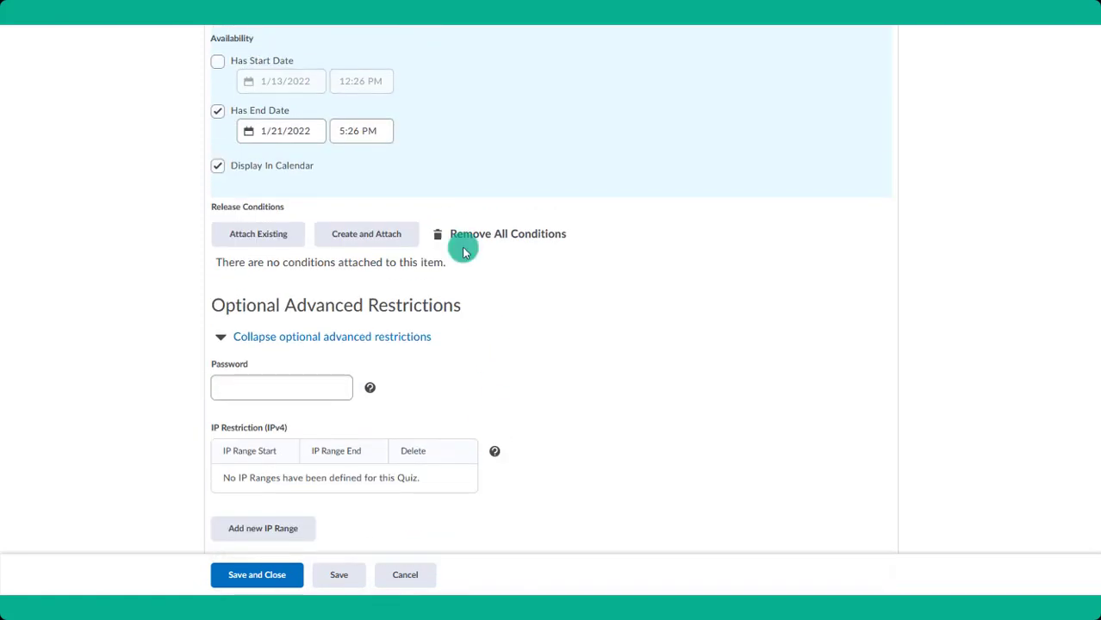
Step: Save the quiz's restrictions and keep the quiz open for editing
scroll(541, 477, down, 5)
scroll(541, 477, down, 2)
click(322, 571)
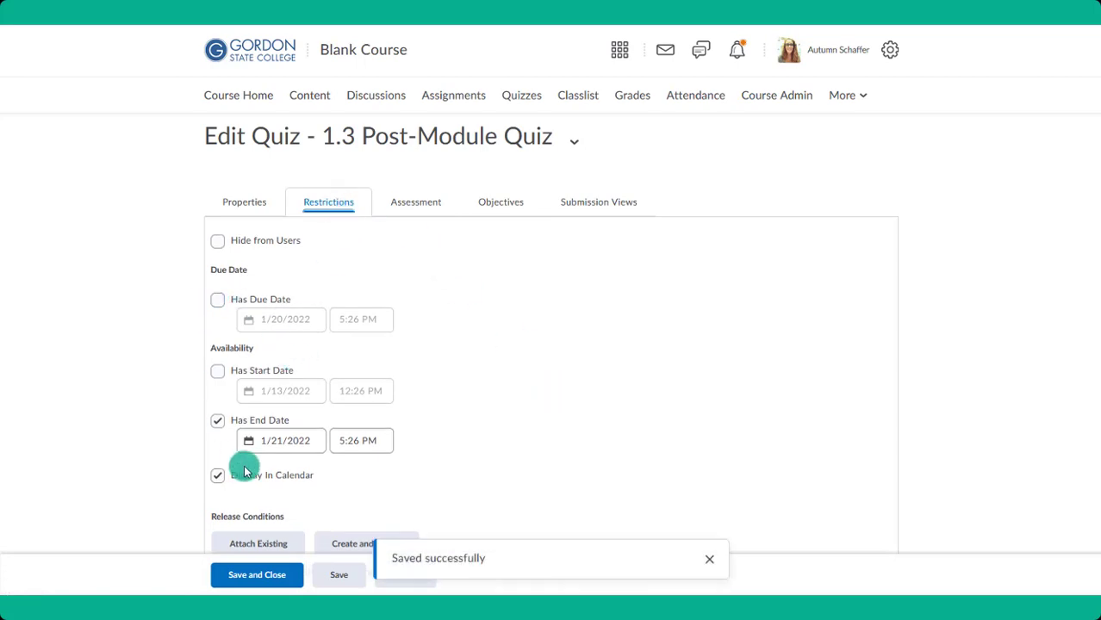
Step: Set the quiz's special access type to allow selected users special access, and start adding users to special access
scroll(293, 388, down, 6)
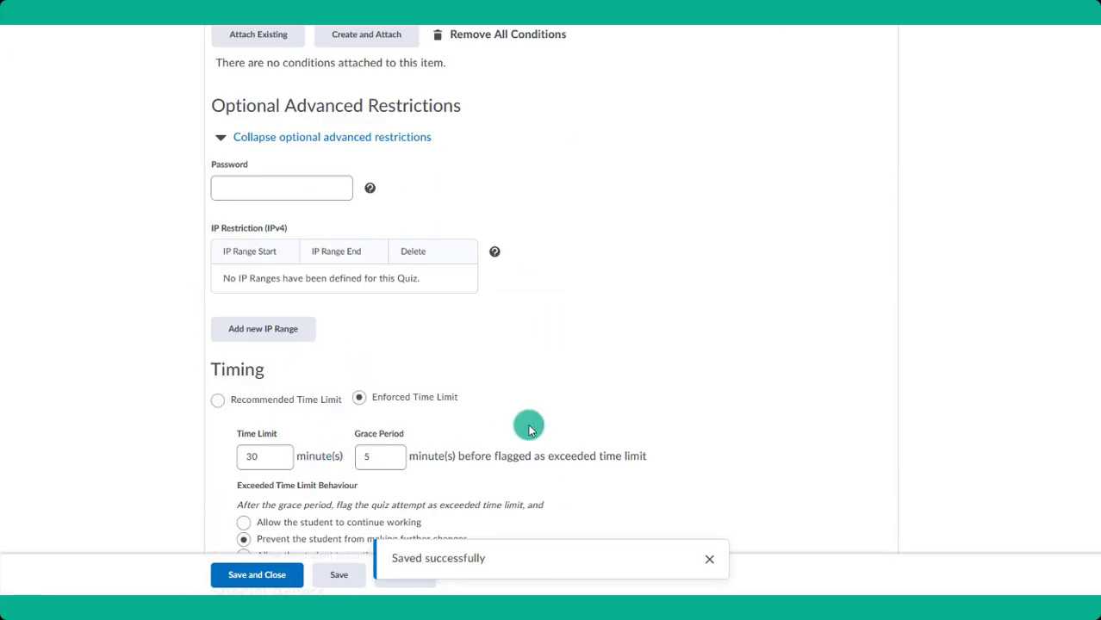
scroll(527, 425, down, 2)
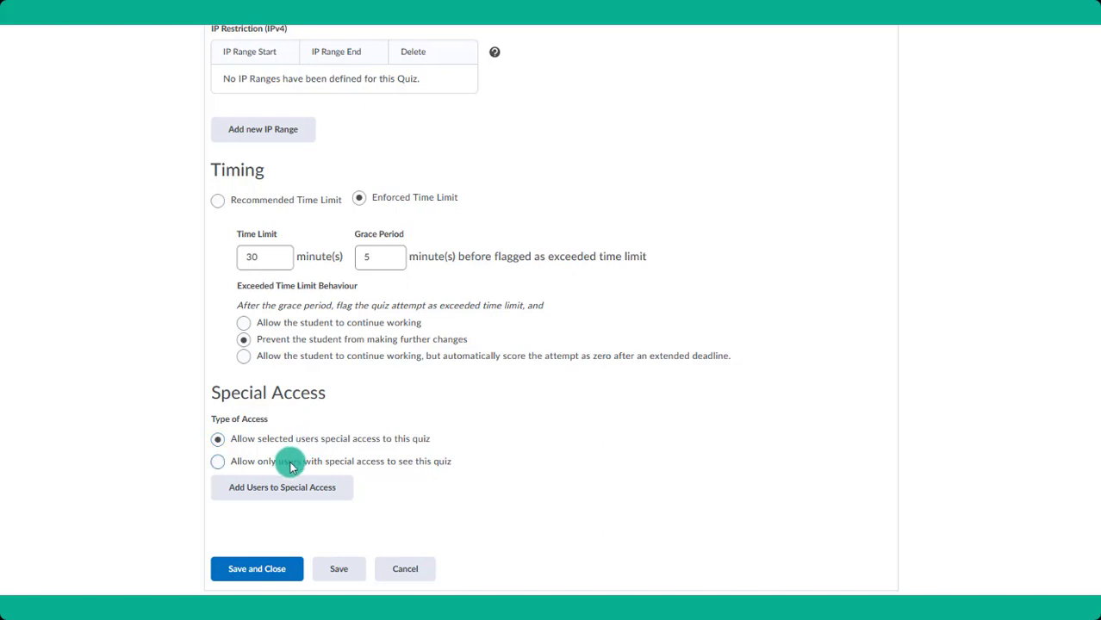
click(395, 470)
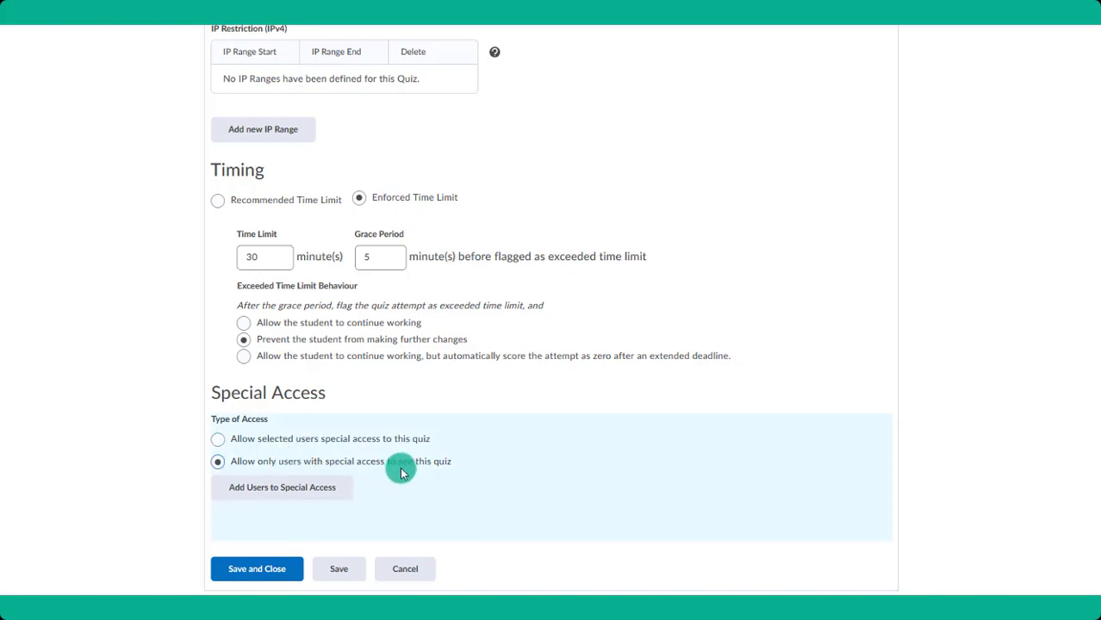
click(333, 441)
click(291, 490)
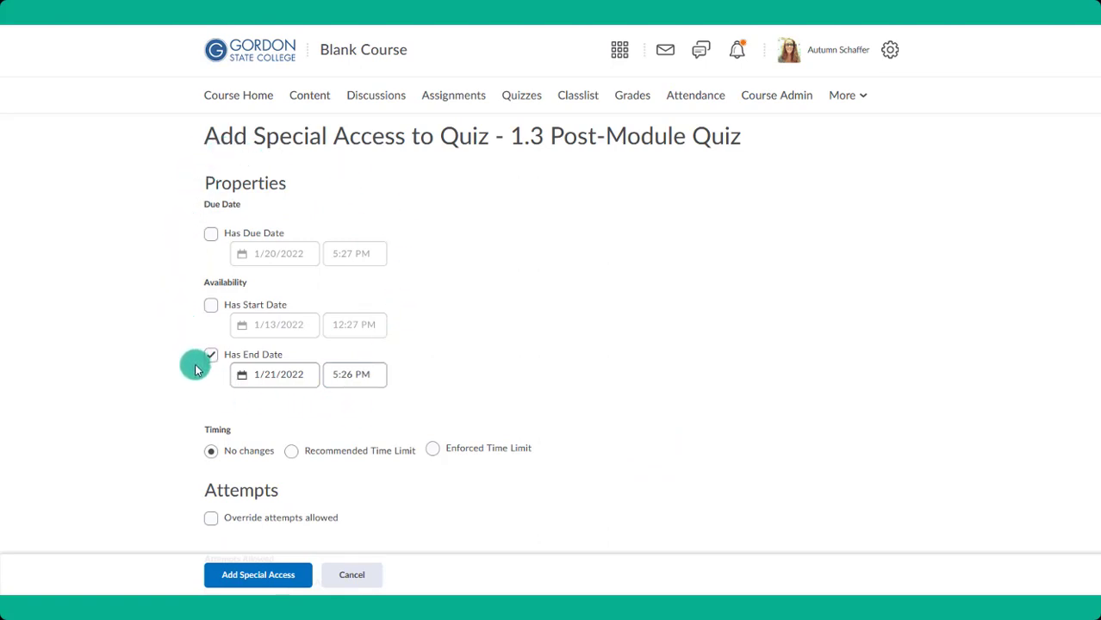
Step: Set the special access end date to 1/28/2022 and enforce a new time limit of 60 minutes
click(271, 374)
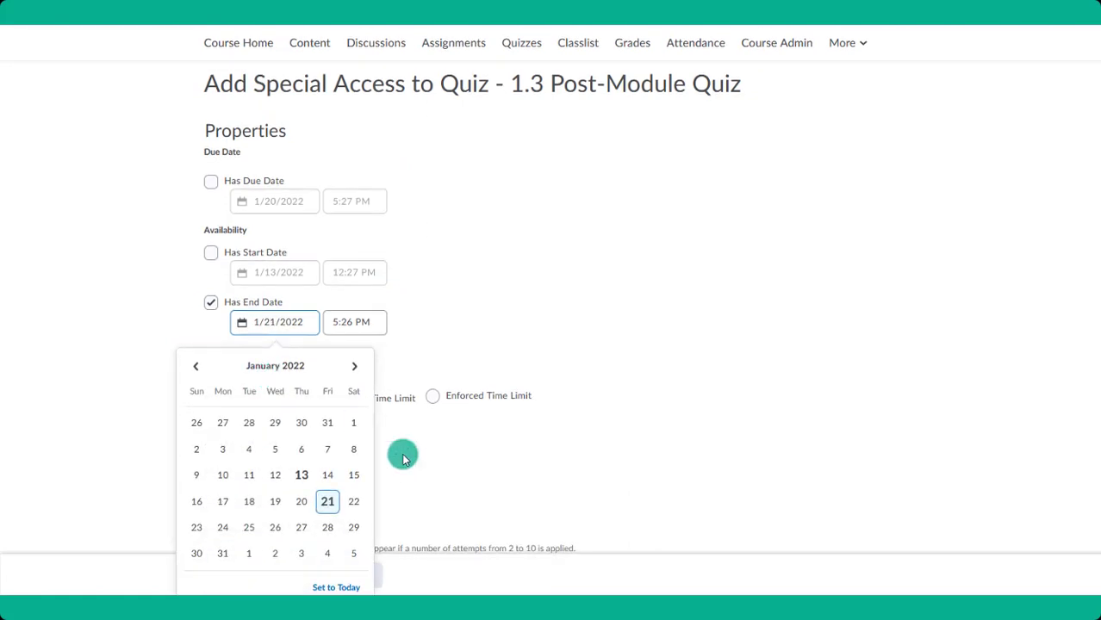
click(327, 527)
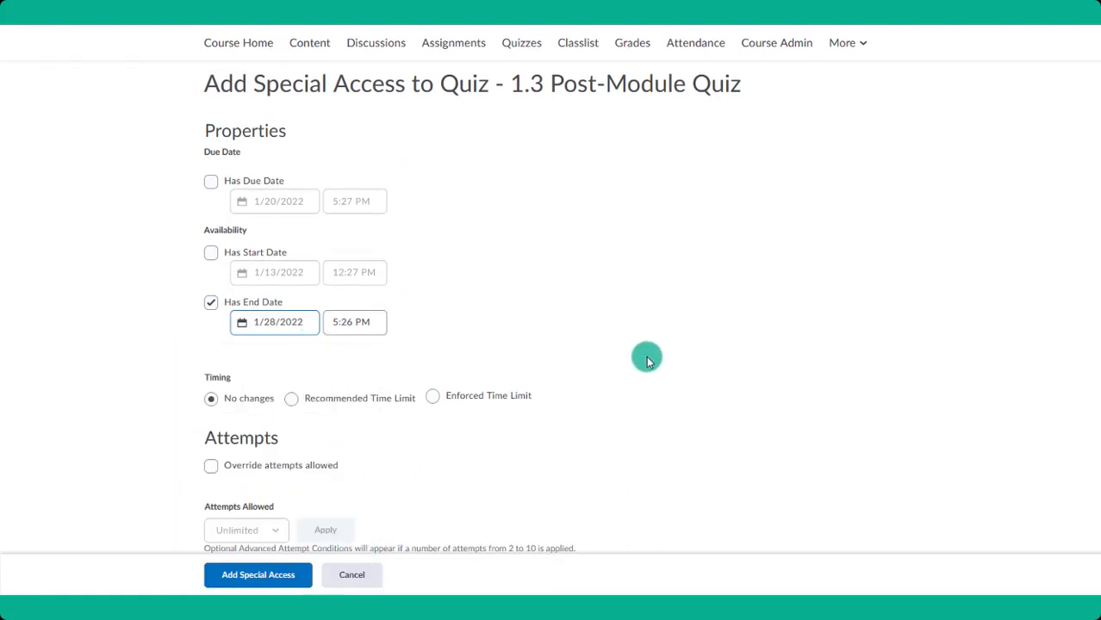
scroll(648, 360, down, 3)
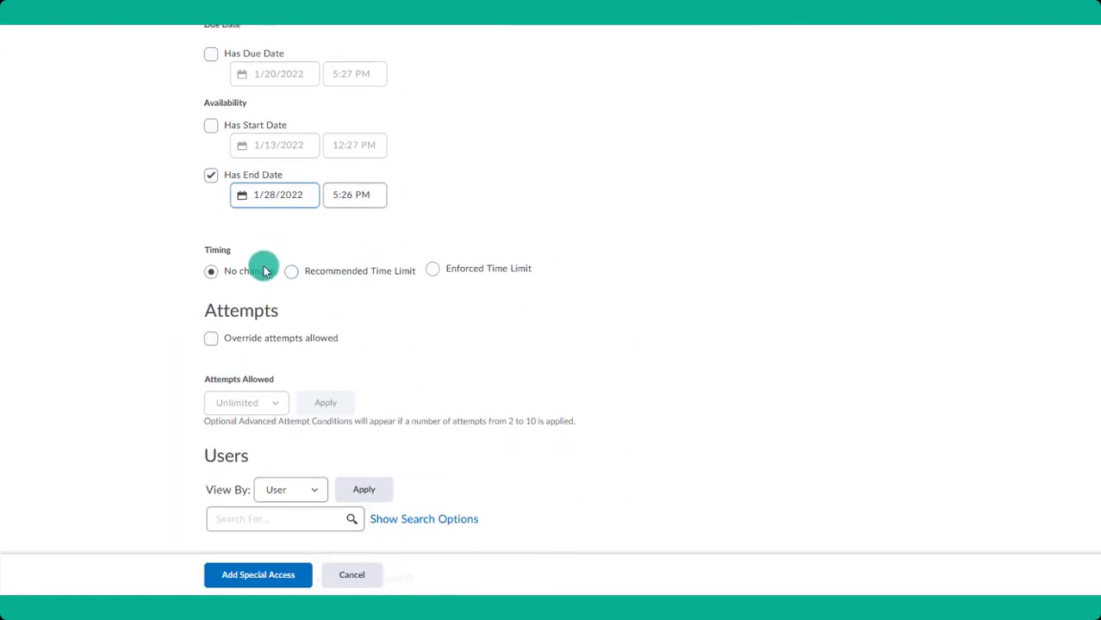
scroll(290, 277, up, 1)
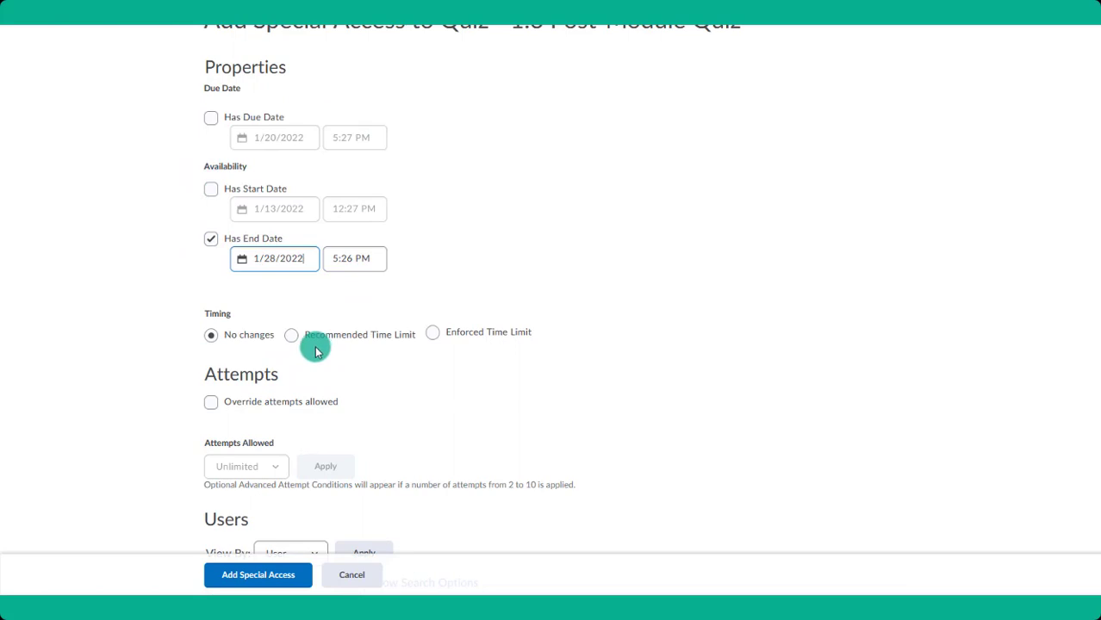
click(432, 332)
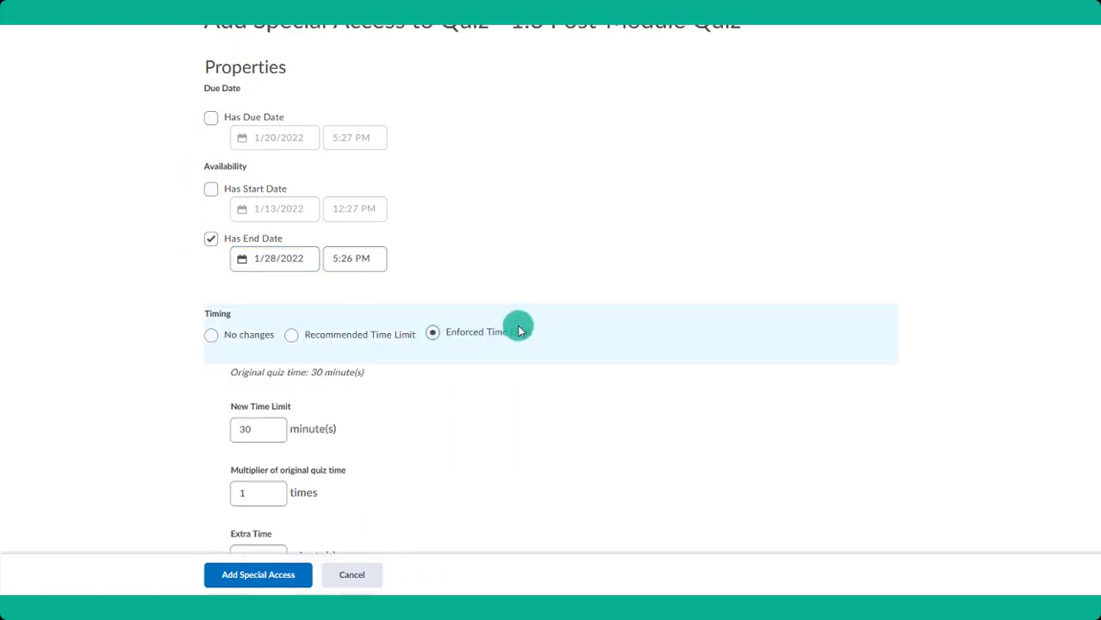
scroll(483, 314, down, 1)
drag(253, 356, 217, 361)
text(60)
click(475, 363)
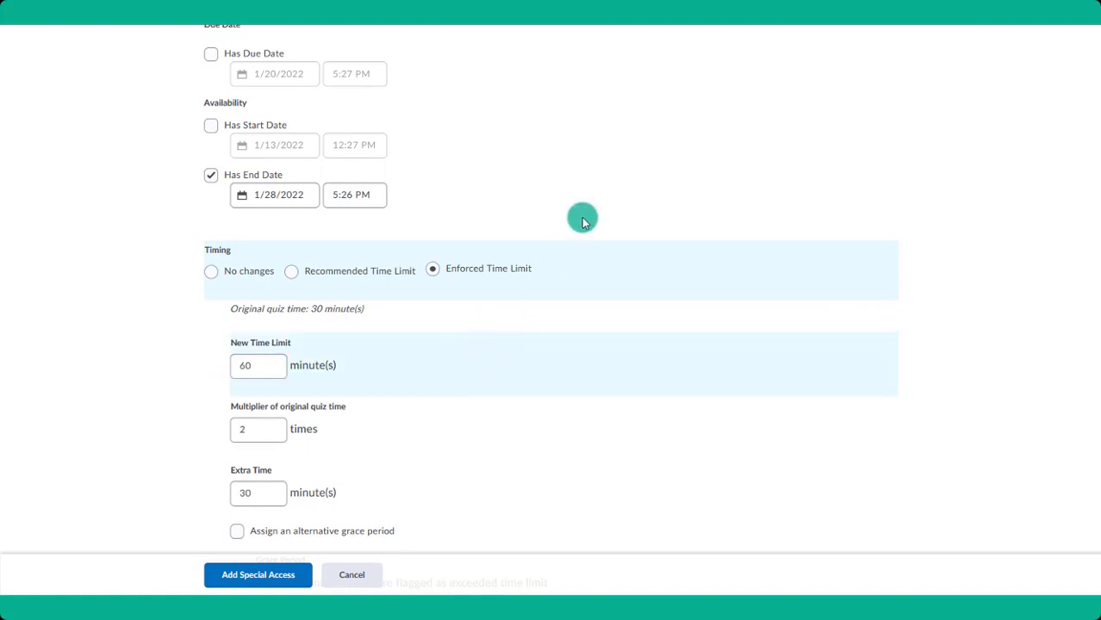
Step: Select the fourth listed user and add the special access to the quiz for that student
mouse_move(262, 195)
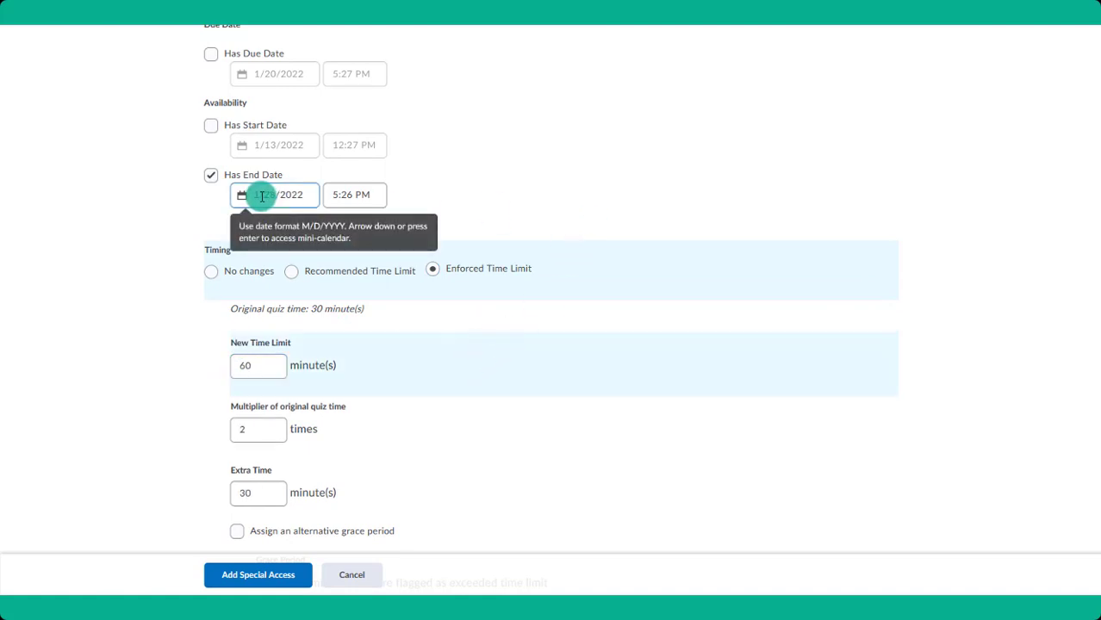
scroll(309, 353, down, 2)
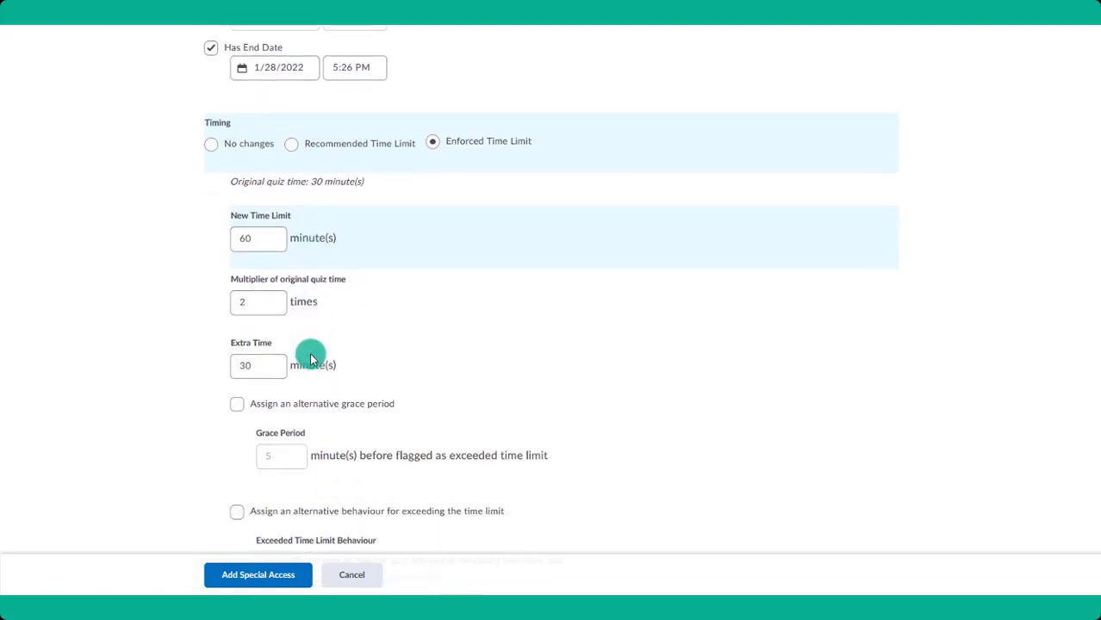
scroll(309, 352, up, 1)
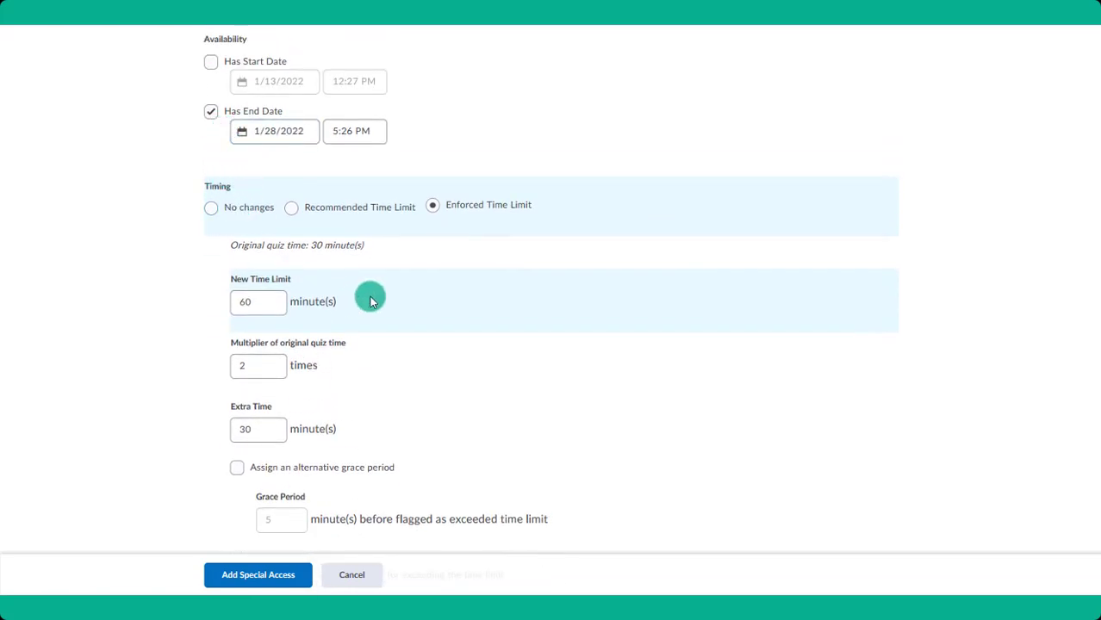
scroll(371, 300, down, 10)
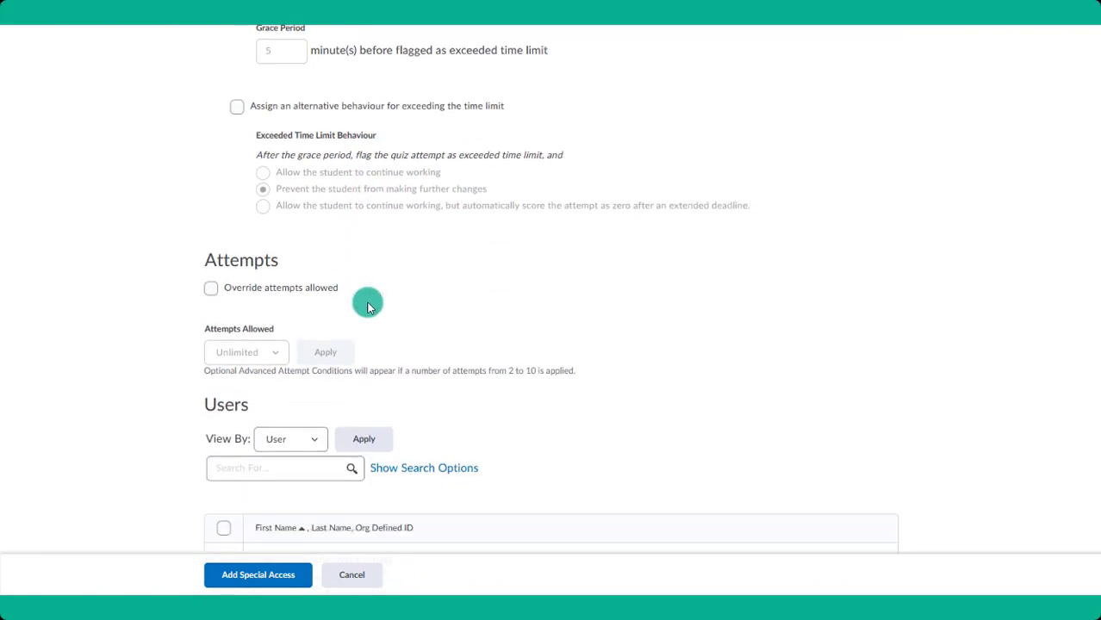
scroll(370, 303, down, 1)
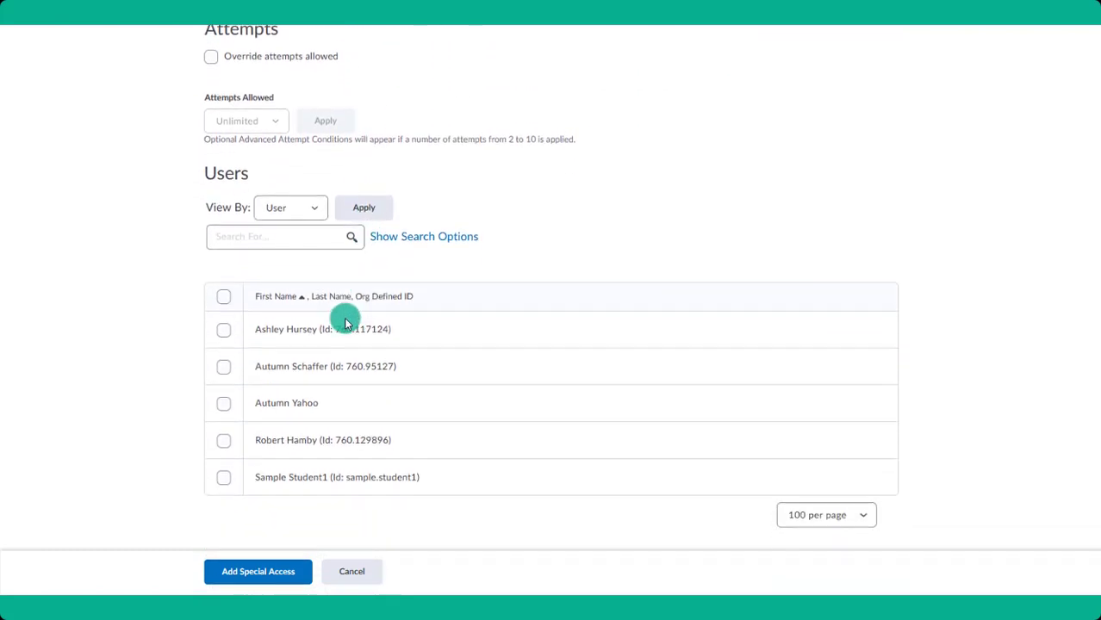
click(224, 440)
click(290, 571)
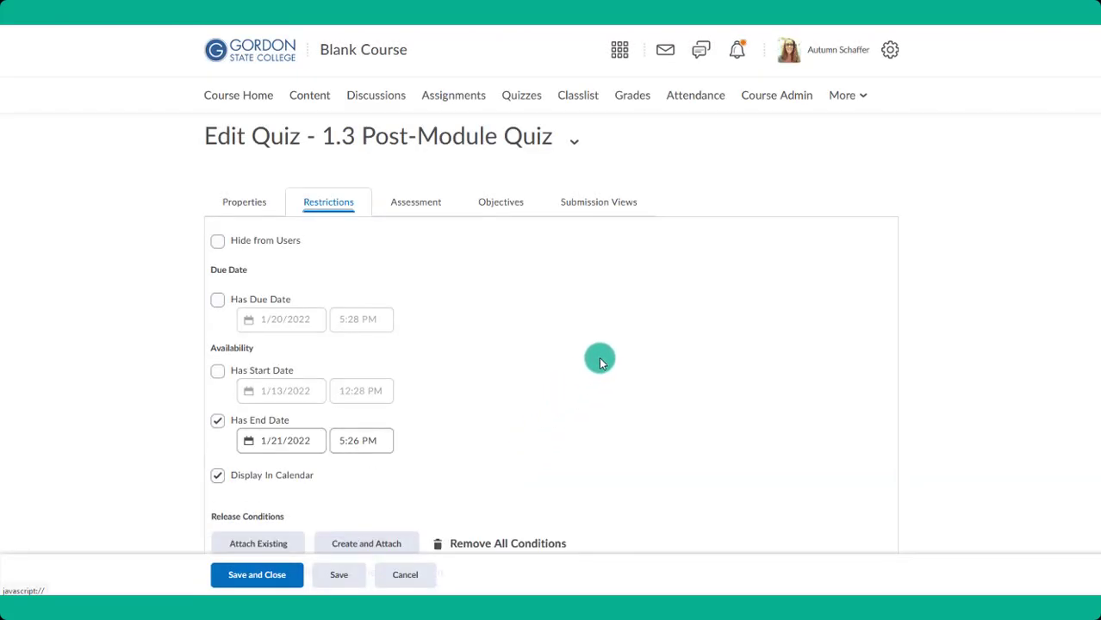
Step: Review the student's special access entry against the quiz's own dates and timing, and save and close the quiz
scroll(605, 352, down, 1)
scroll(606, 352, down, 1)
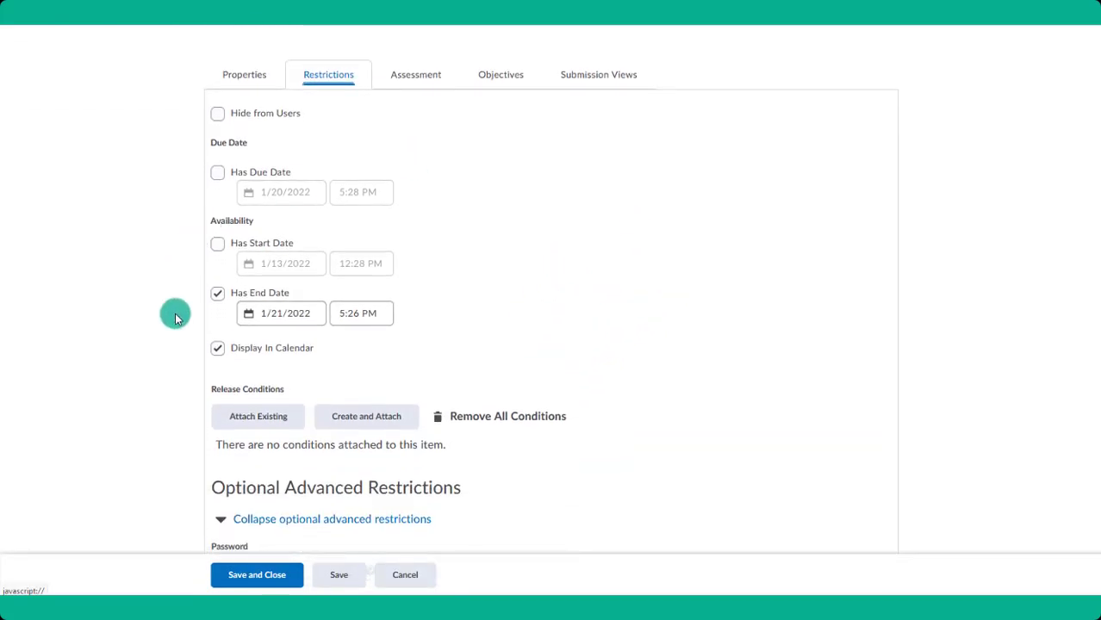
scroll(381, 361, down, 5)
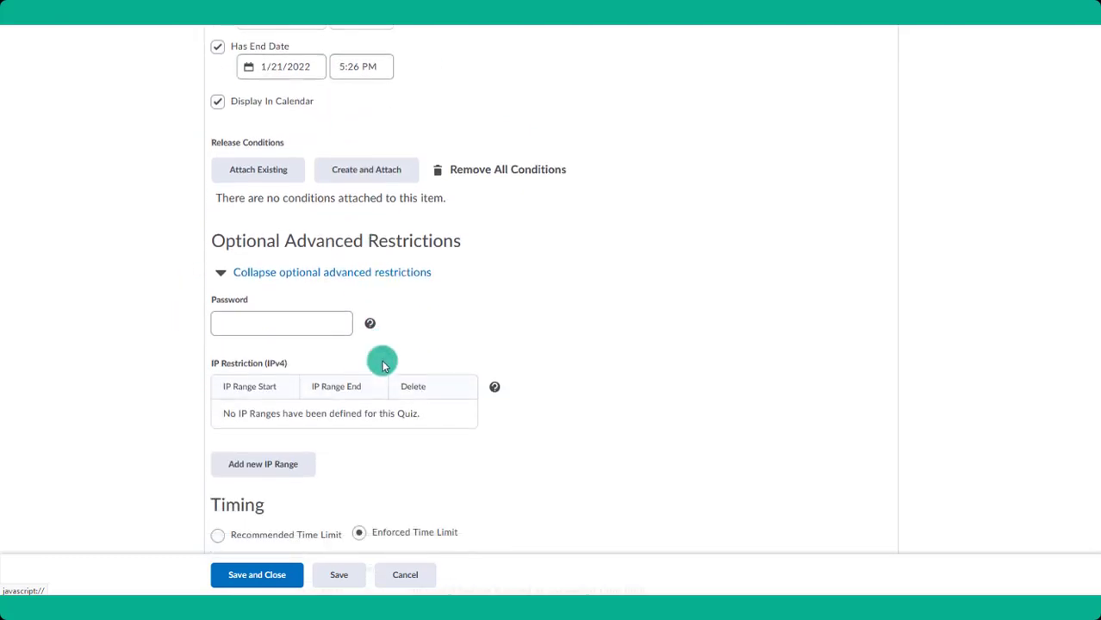
scroll(336, 375, down, 2)
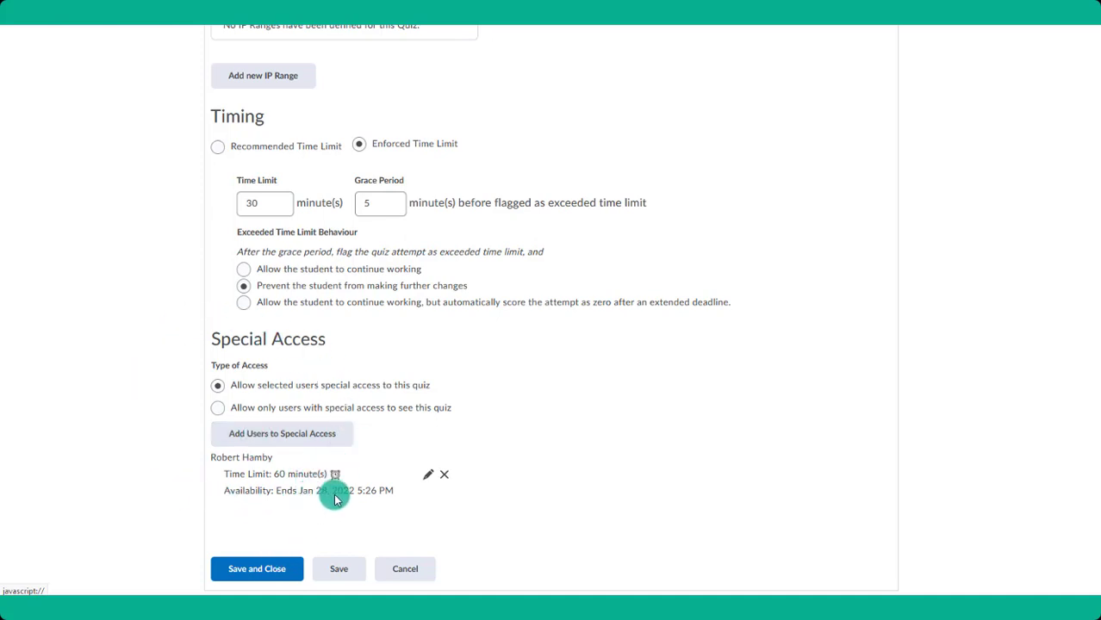
scroll(342, 431, up, 3)
scroll(341, 428, up, 2)
scroll(341, 425, down, 5)
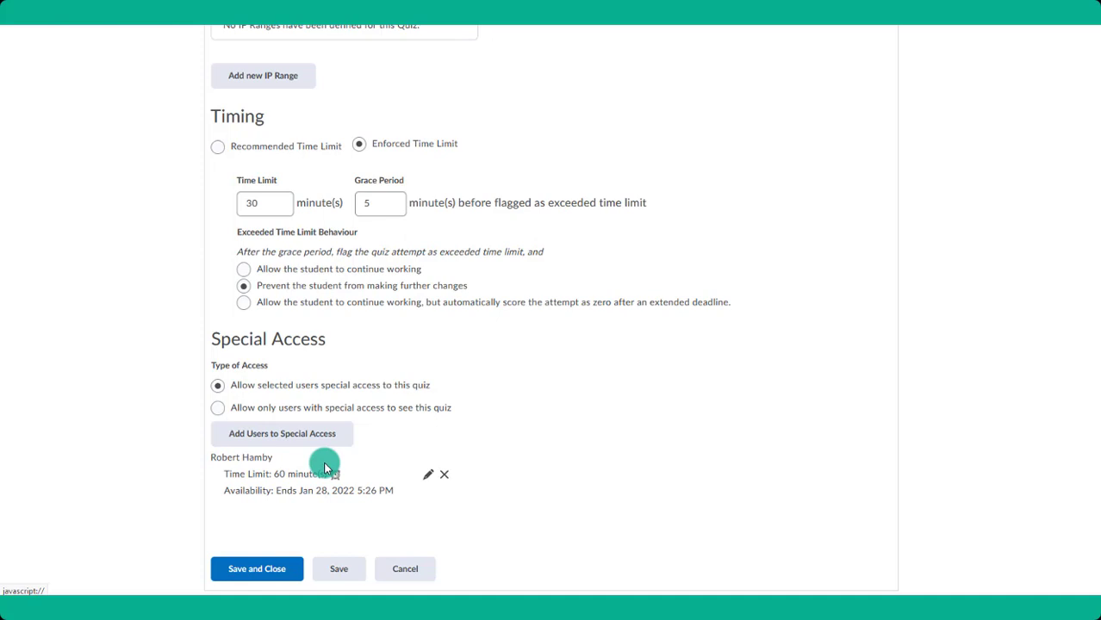
click(259, 569)
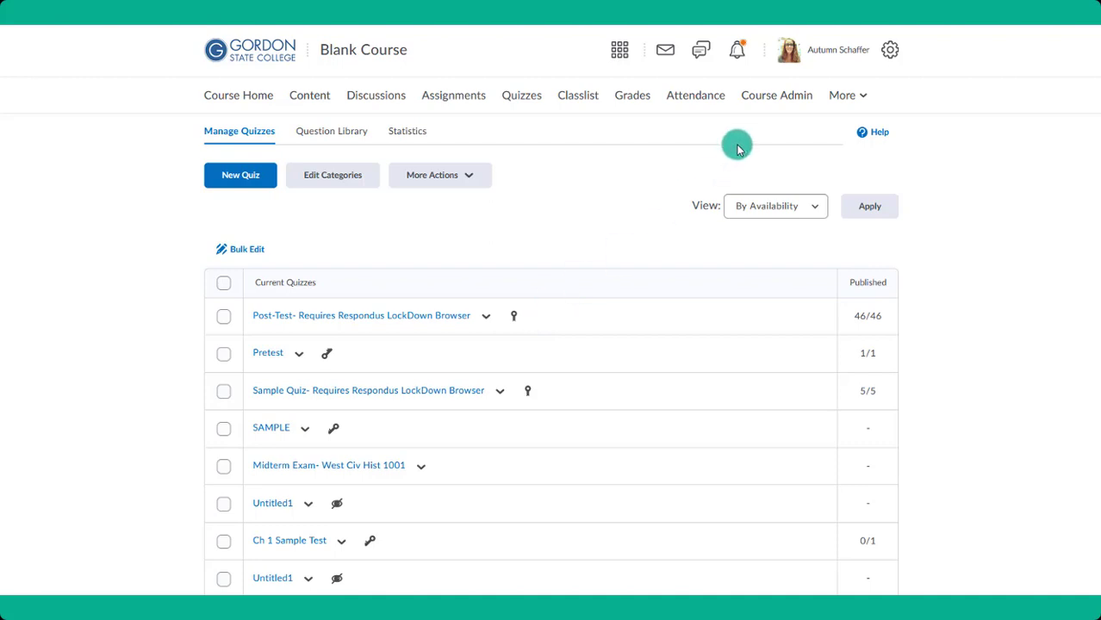
Step: Open the quiz accommodations of the first student in the class list for editing
click(570, 101)
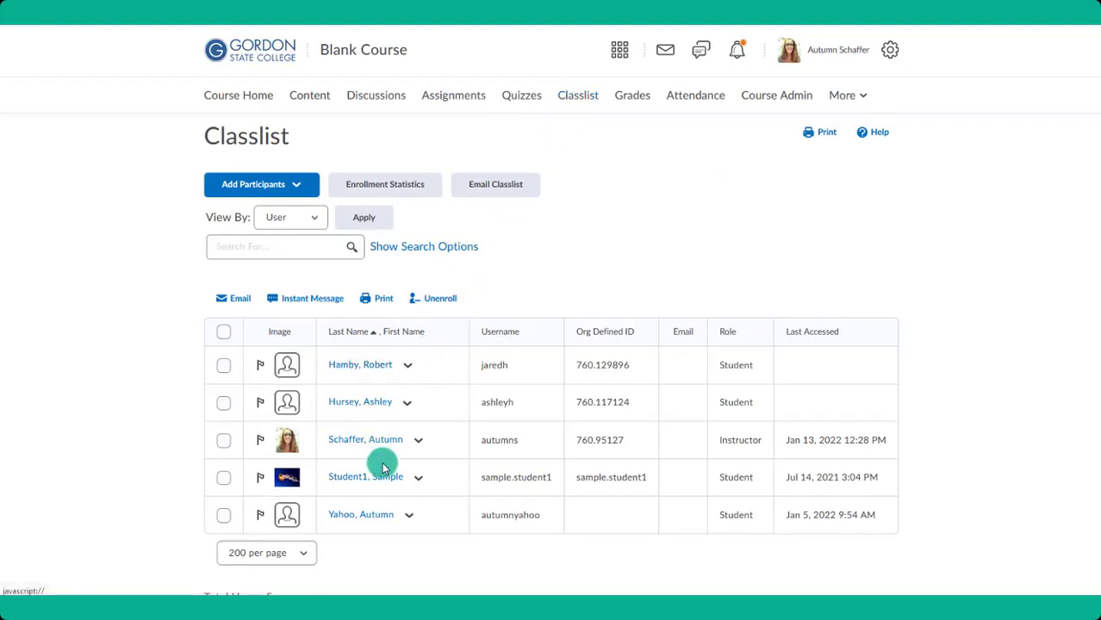
click(407, 364)
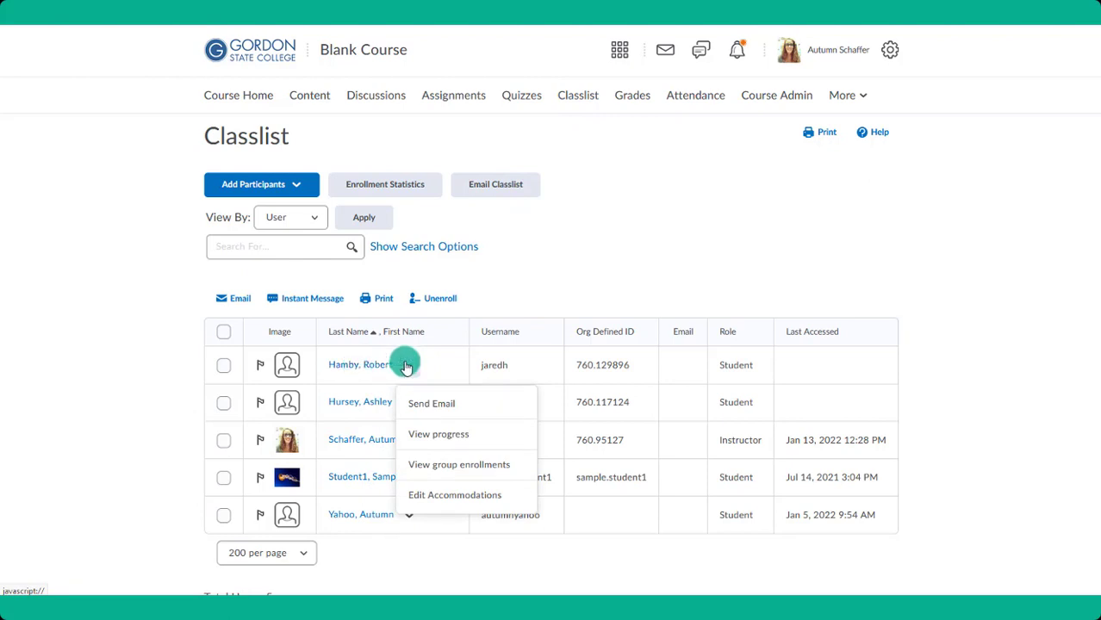
click(439, 497)
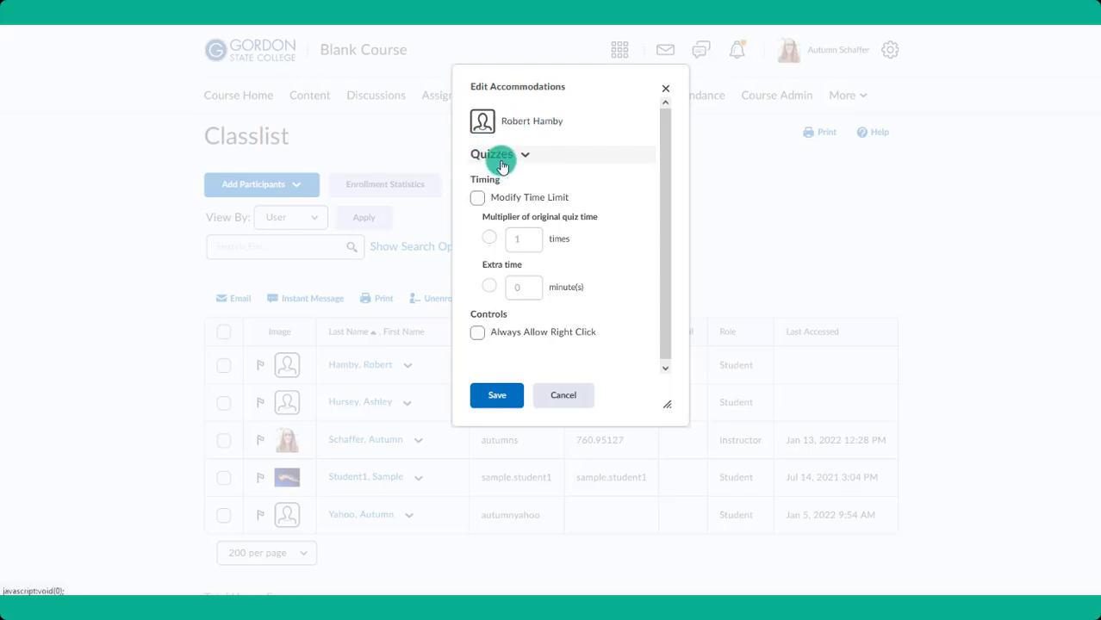
scroll(556, 260, down, 1)
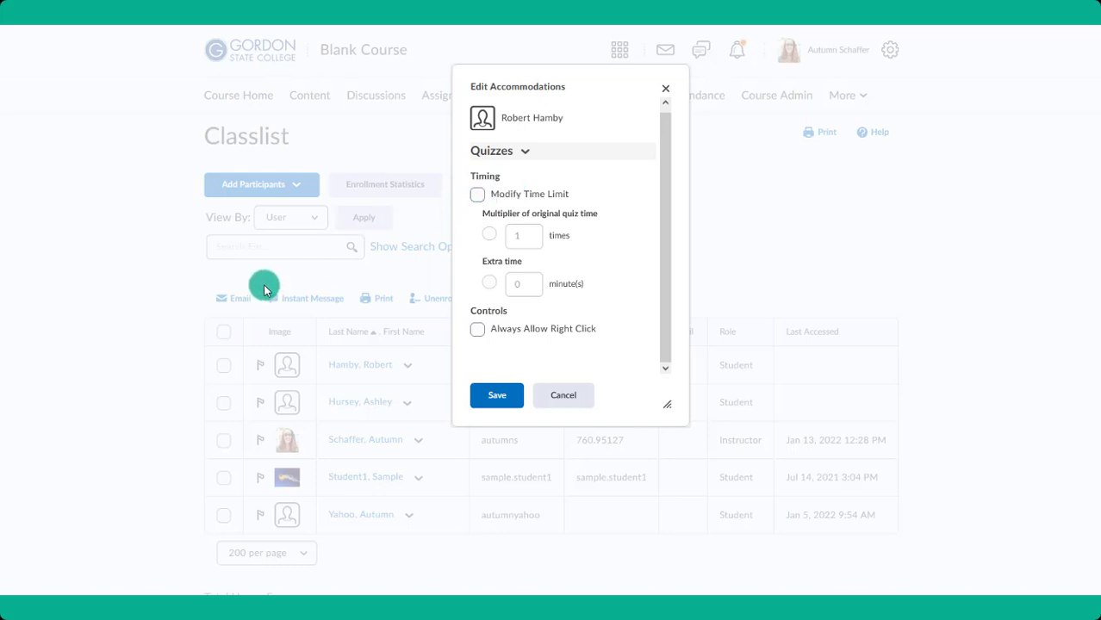
Step: Modify the student's quiz time limit by giving 30 minutes of extra time
click(497, 200)
click(490, 238)
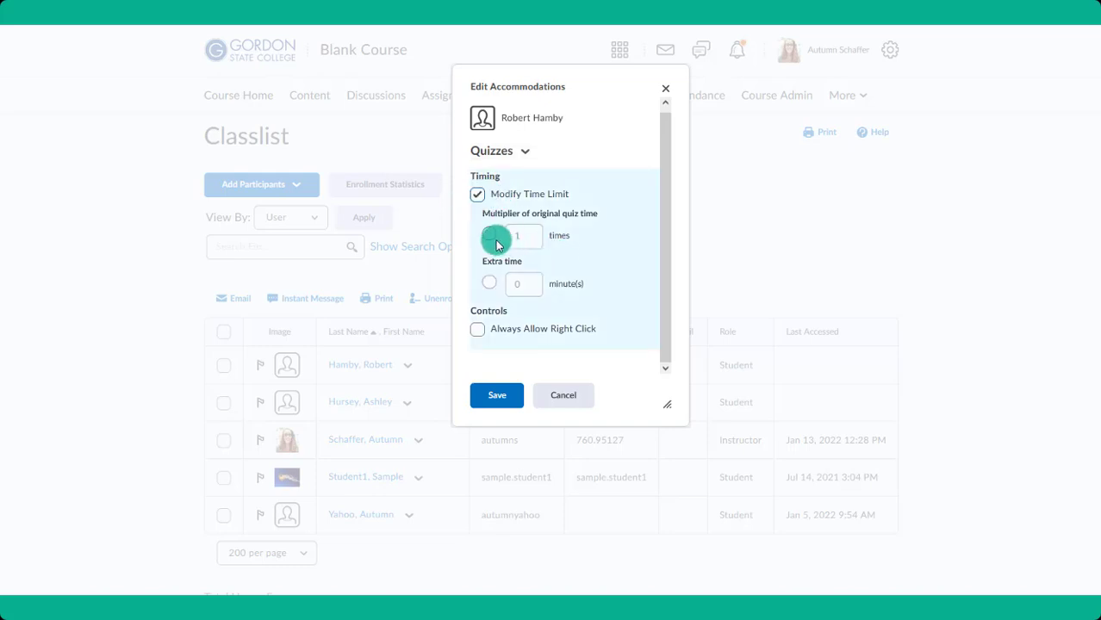
click(489, 283)
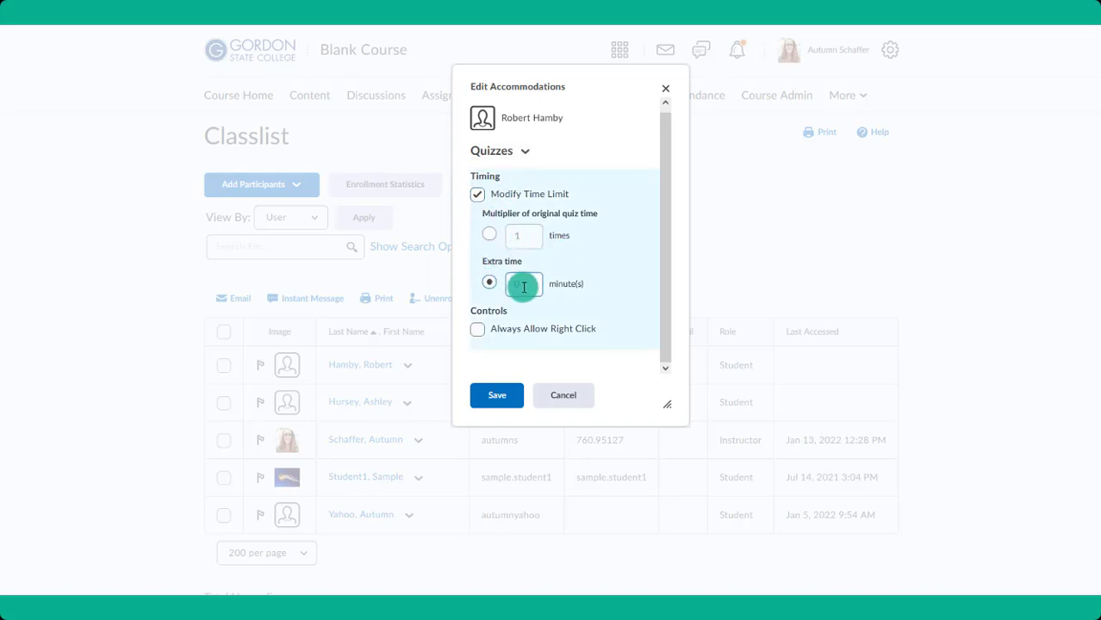
text(30)
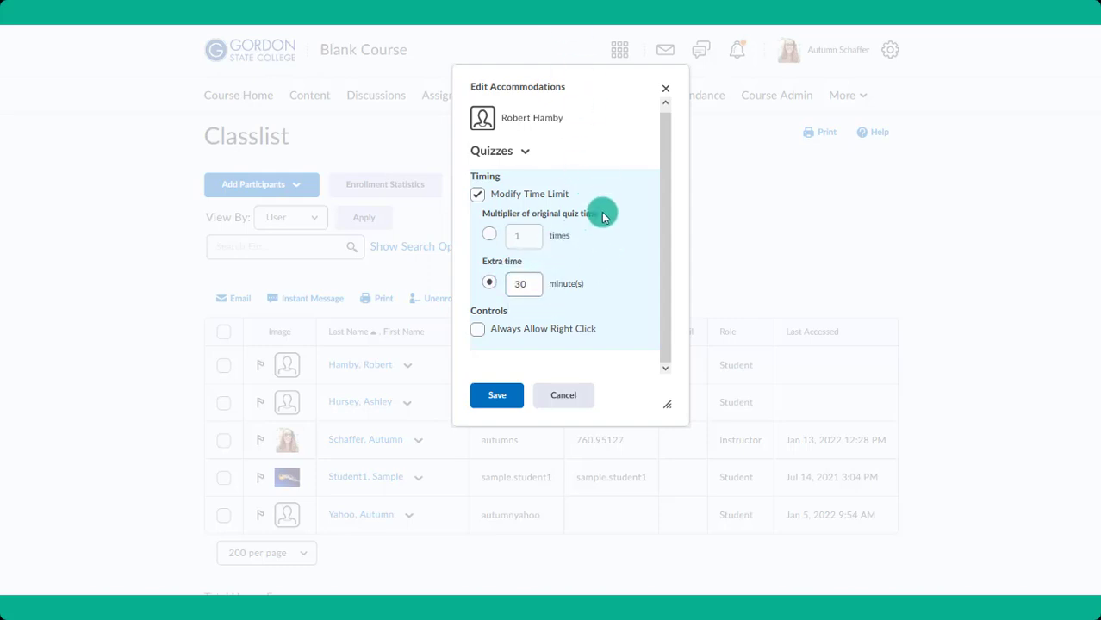
click(489, 234)
text(1)
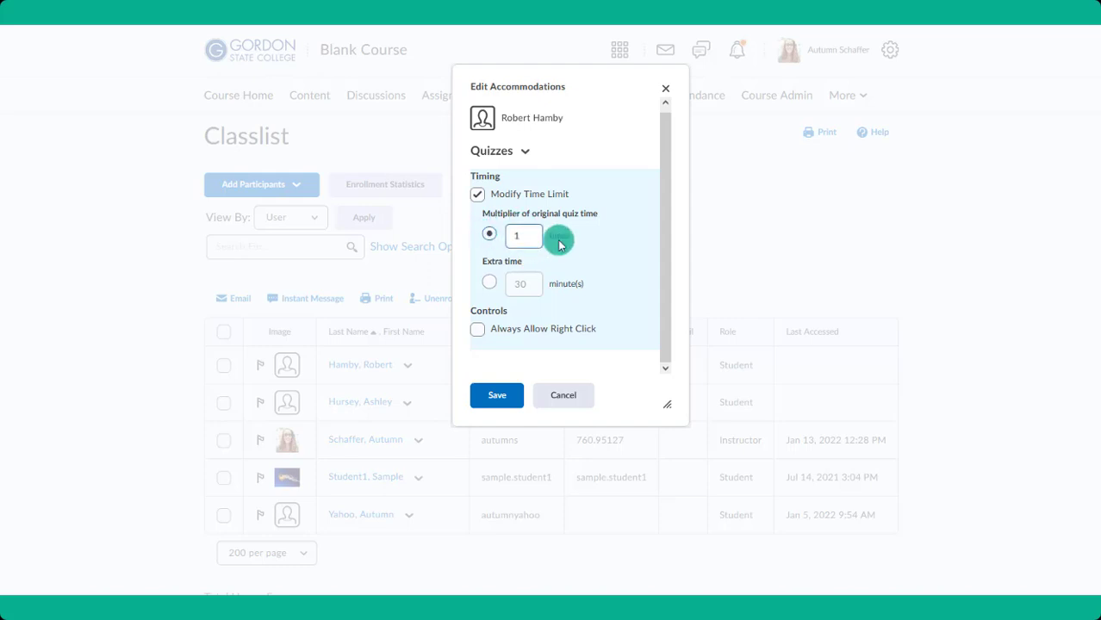
click(490, 283)
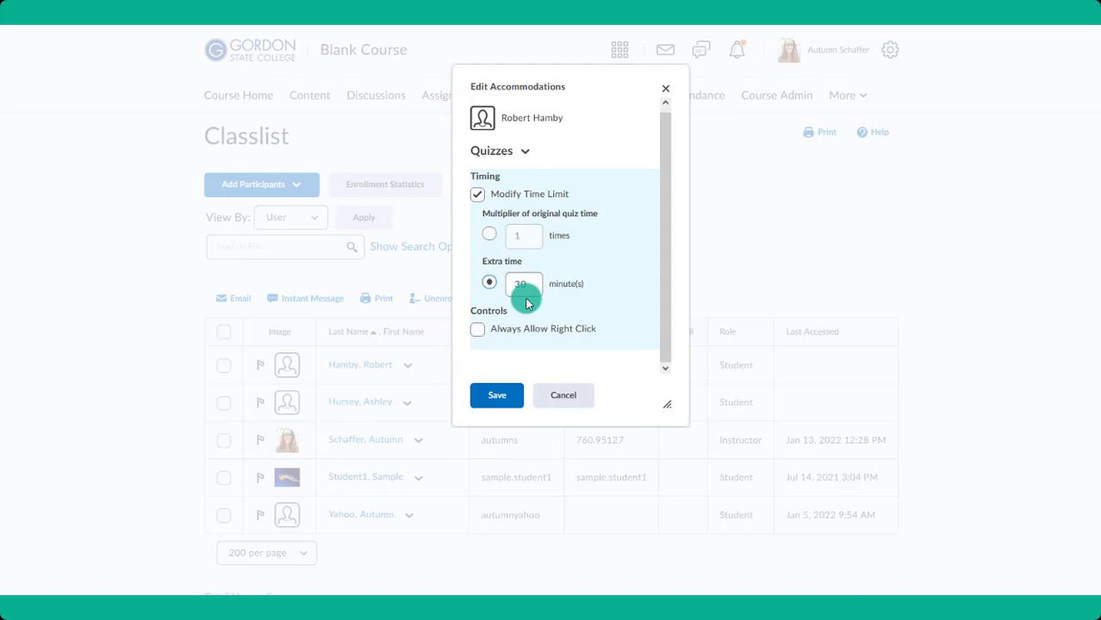
Step: Save the student's accommodations and check the accommodations indicator beside the student's name in the class list
click(497, 394)
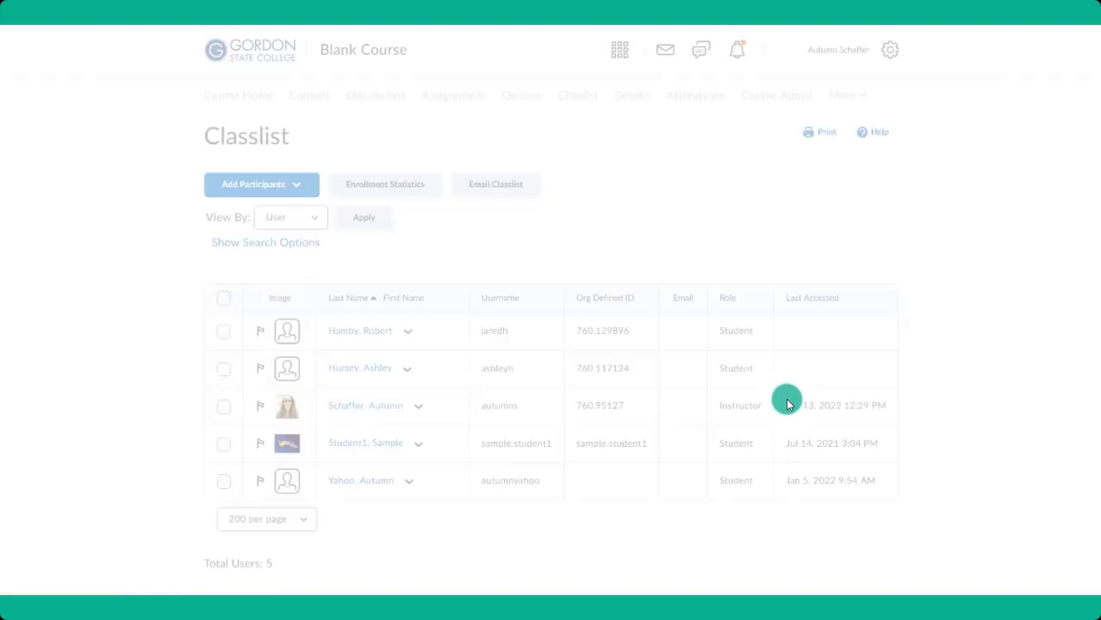
scroll(789, 402, down, 1)
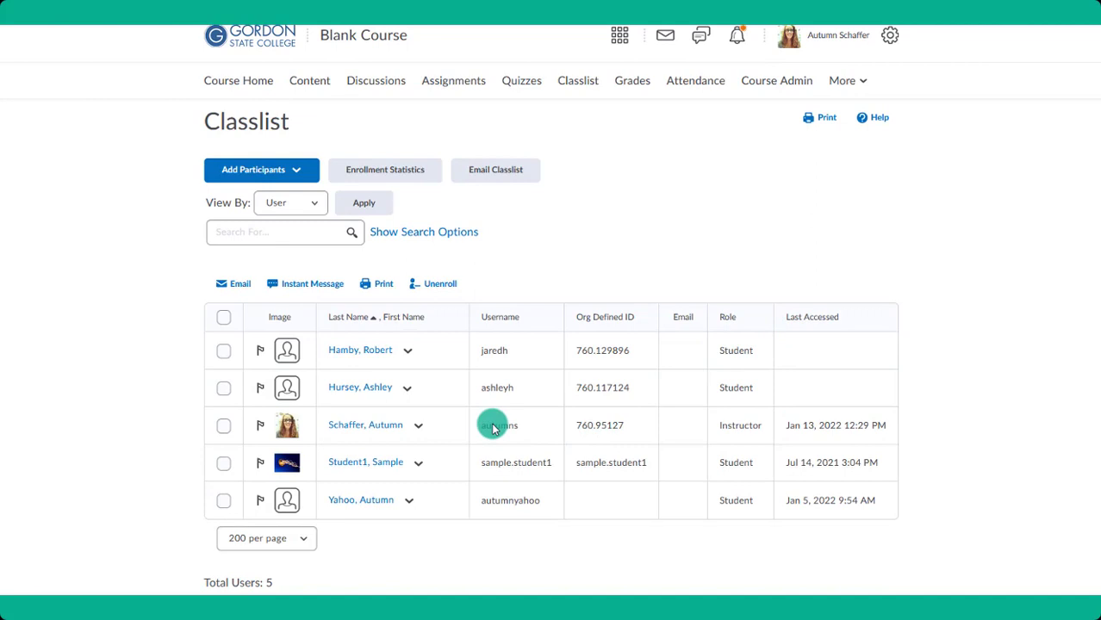
scroll(494, 429, up, 1)
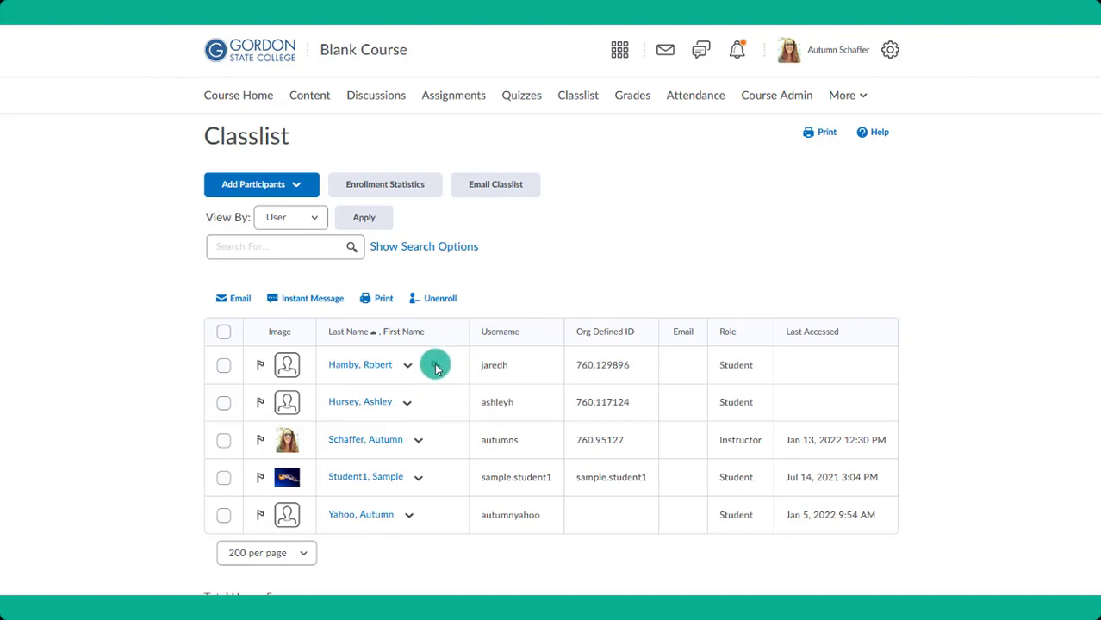
mouse_move(436, 368)
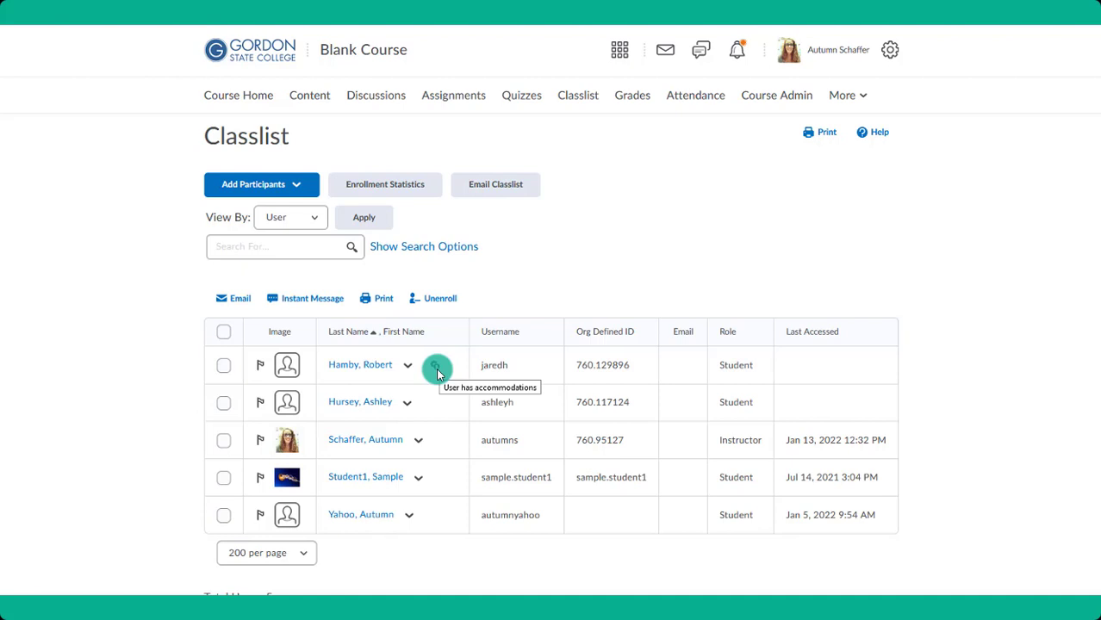
Step: Open the 1.3 Post-Module Quiz for editing and bring up the student's existing special access entry in its restrictions
click(521, 95)
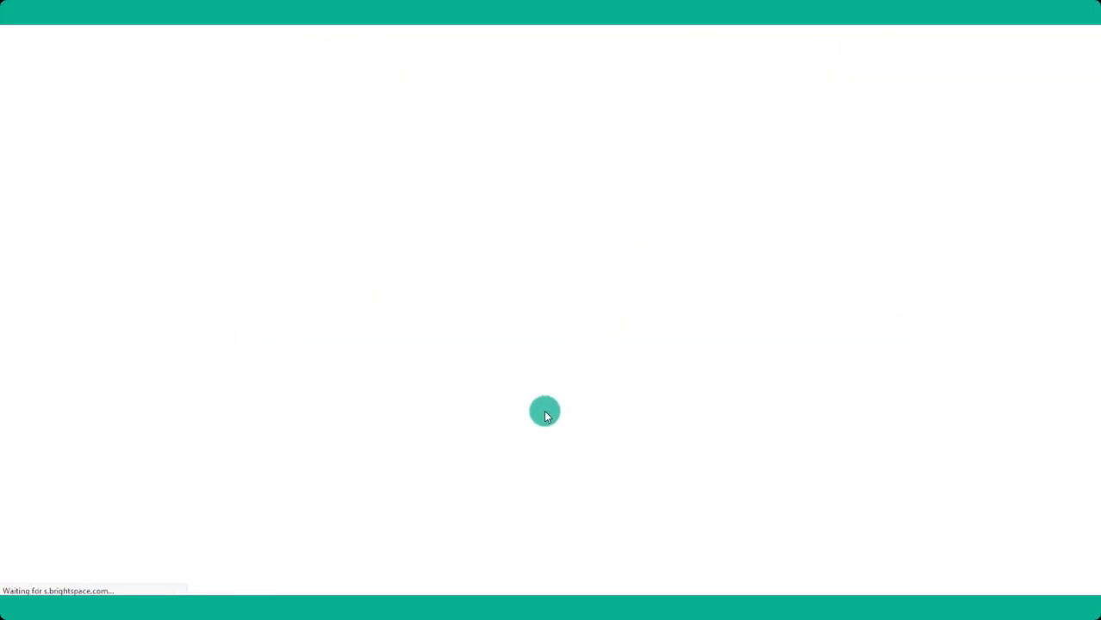
scroll(544, 416, down, 10)
scroll(544, 416, down, 8)
click(362, 152)
click(386, 183)
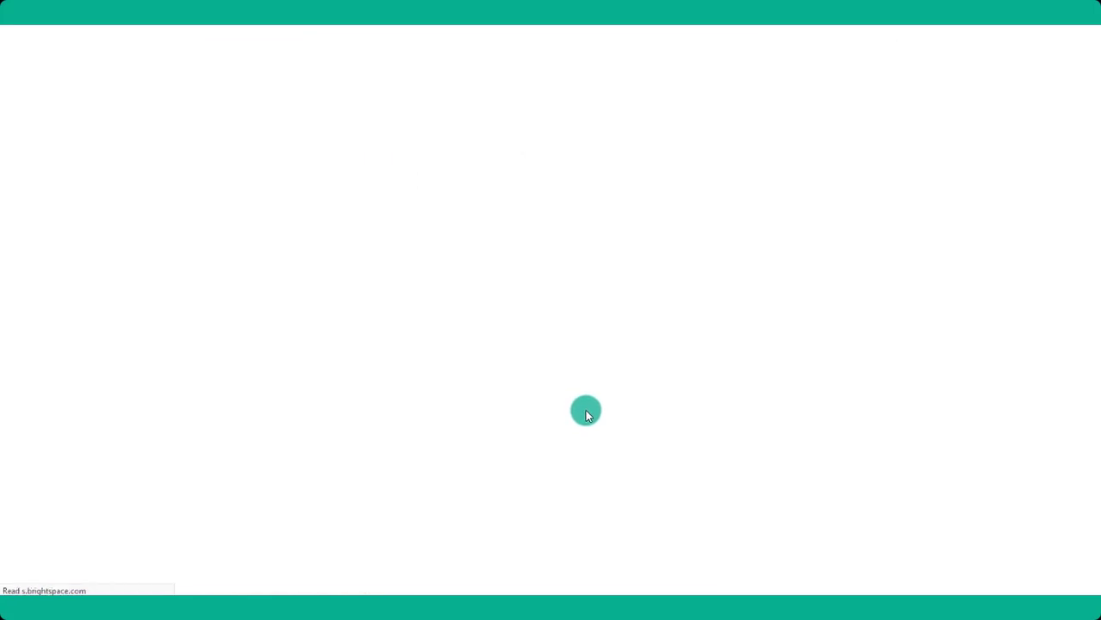
scroll(585, 411, down, 10)
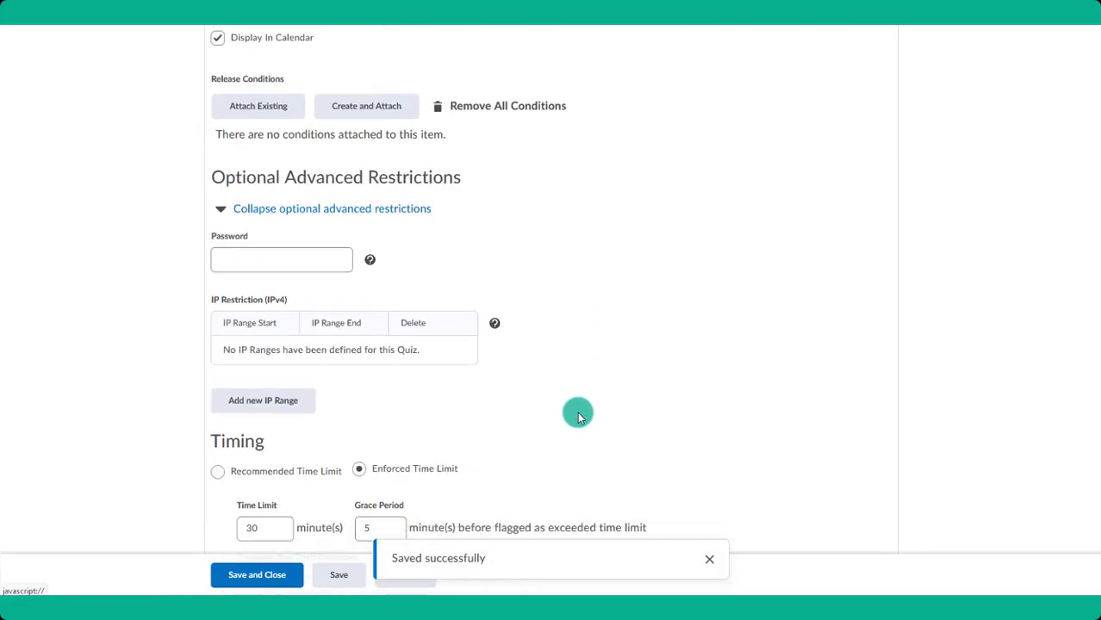
scroll(578, 417, down, 2)
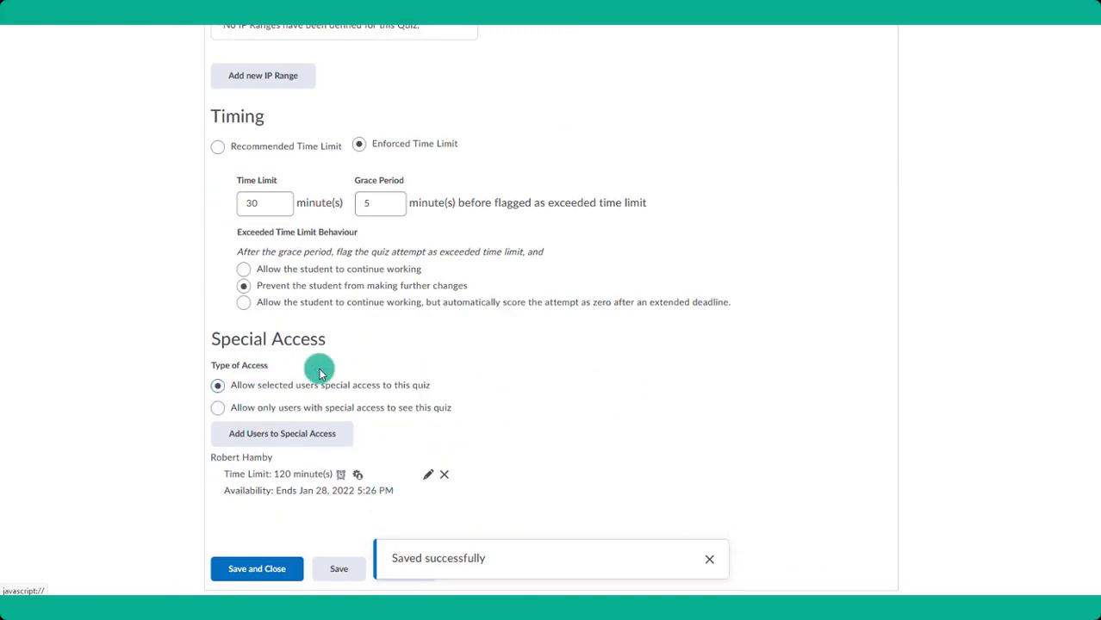
click(429, 478)
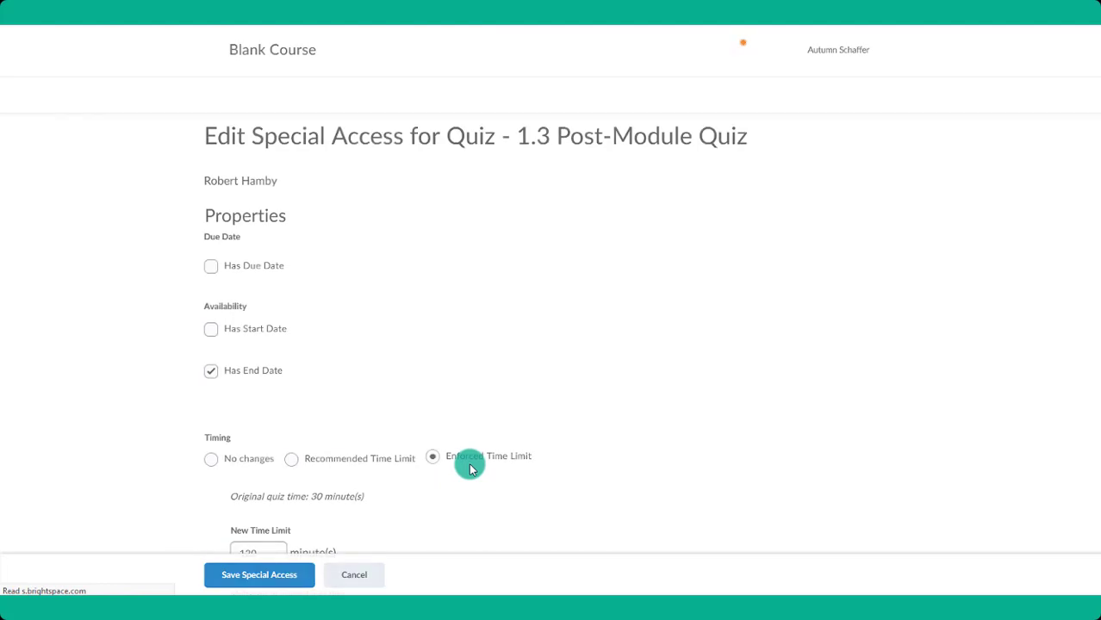
Step: Set the student's new enforced time limit to 300 minutes and save the special access, overriding the existing quiz time limit accommodation
scroll(470, 466, down, 8)
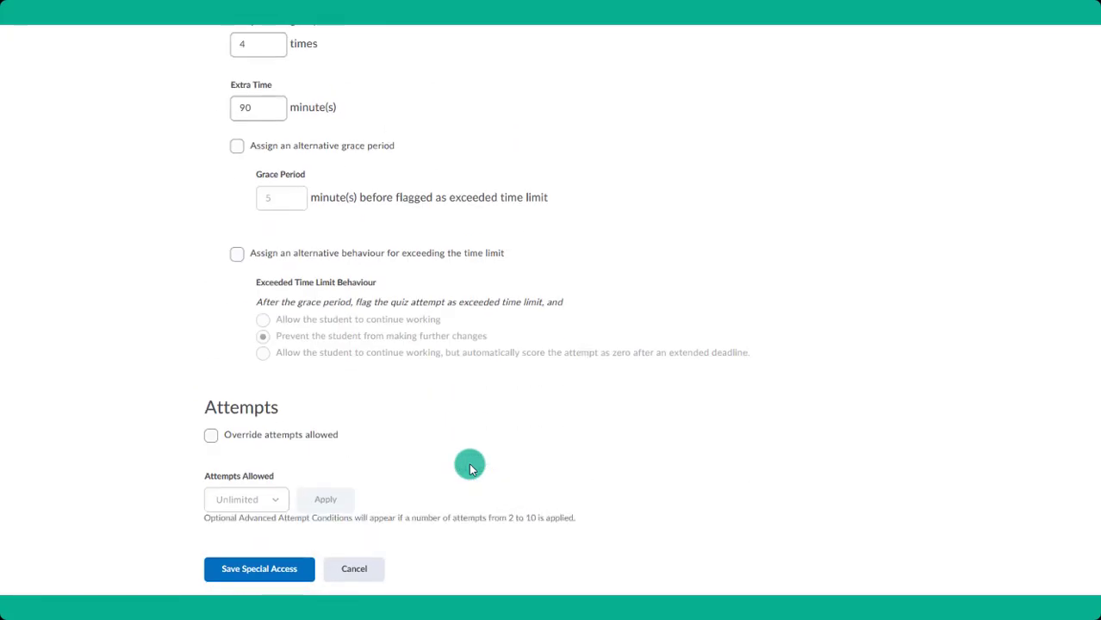
scroll(470, 466, up, 3)
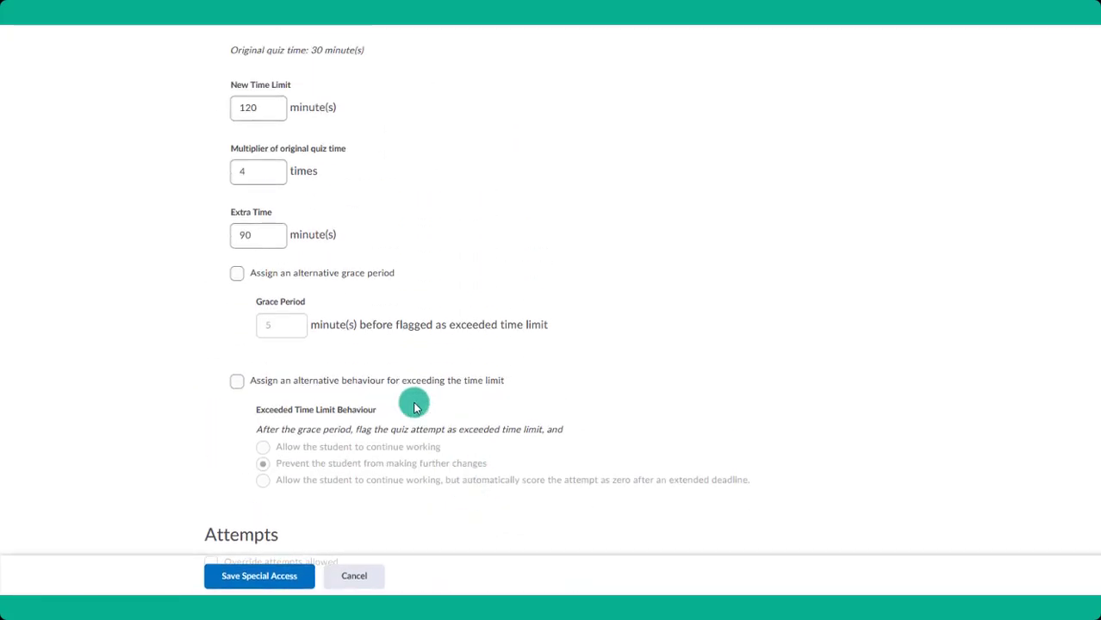
drag(261, 106, 202, 105)
text(300)
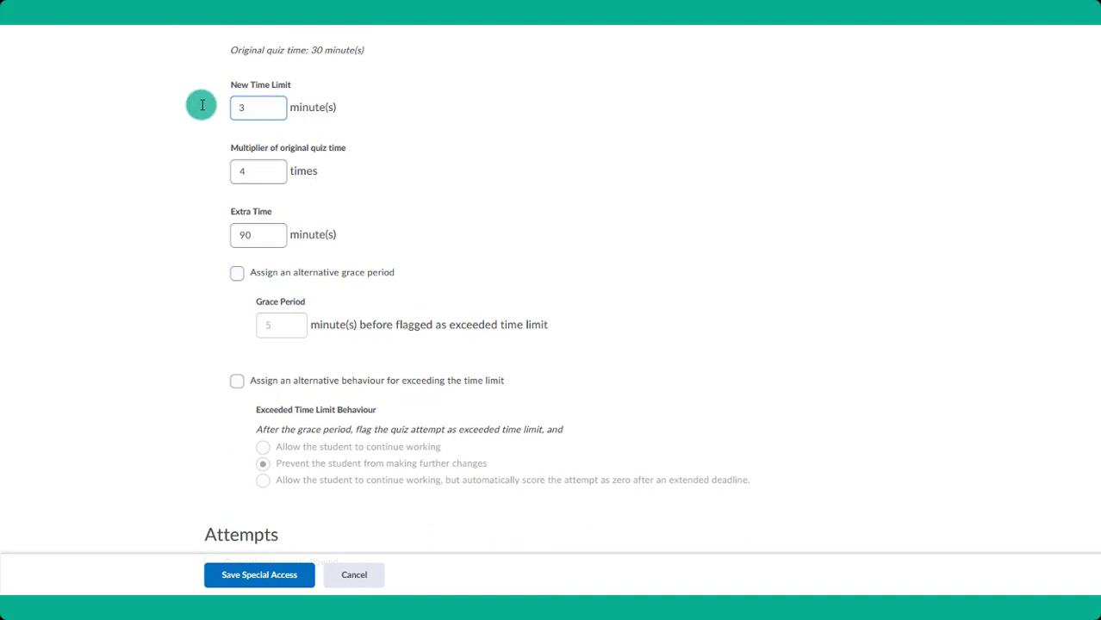
click(286, 579)
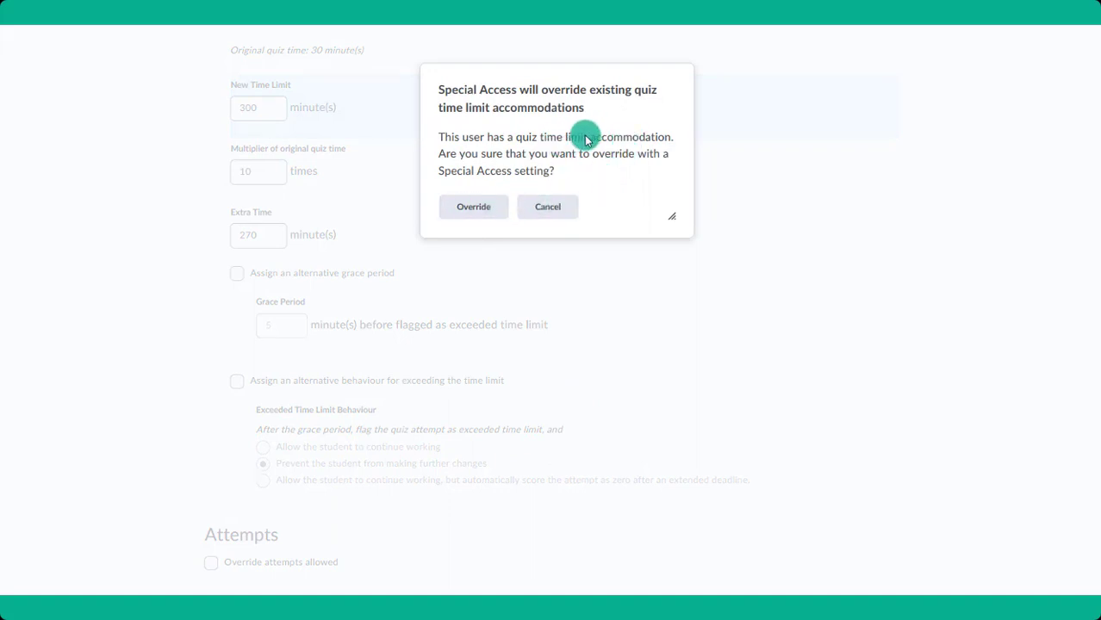
click(473, 207)
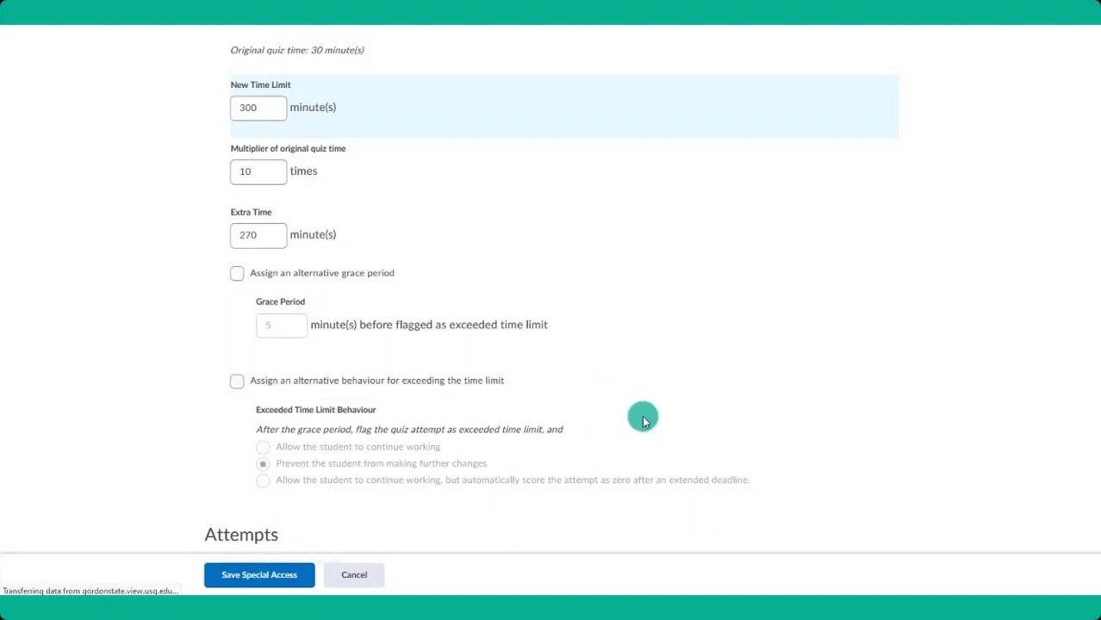